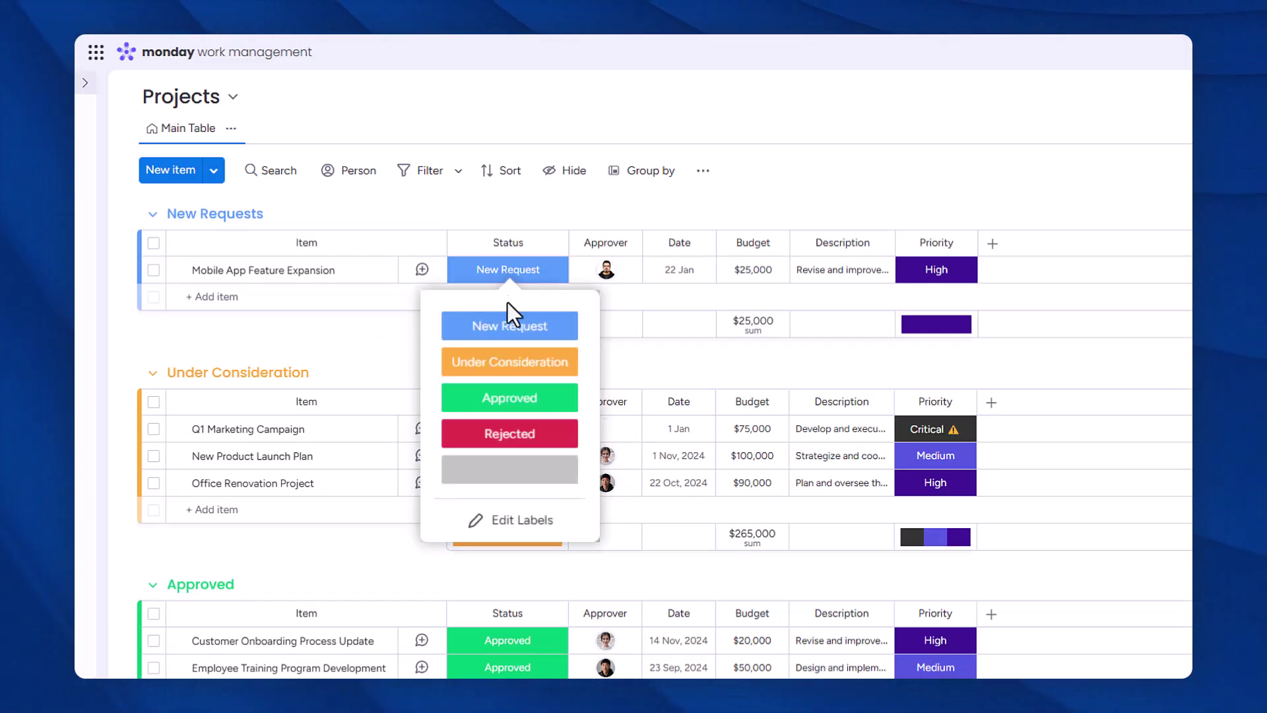
Step: Set Mobile App Feature Expansion to Approved and Websie Redesign back to New Request
{"action": "left_click", "coordinate": [507, 396]}
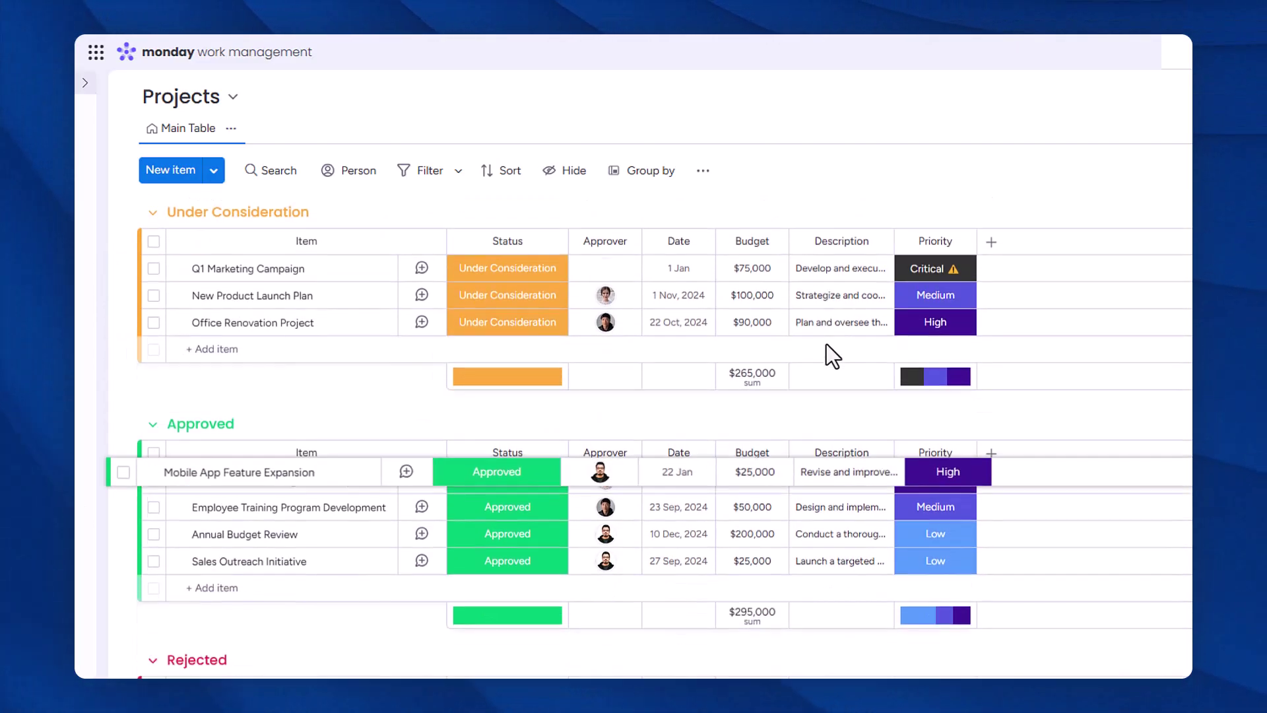
{"action": "scroll", "coordinate": [825, 343], "scroll_direction": "down", "scroll_amount": 5}
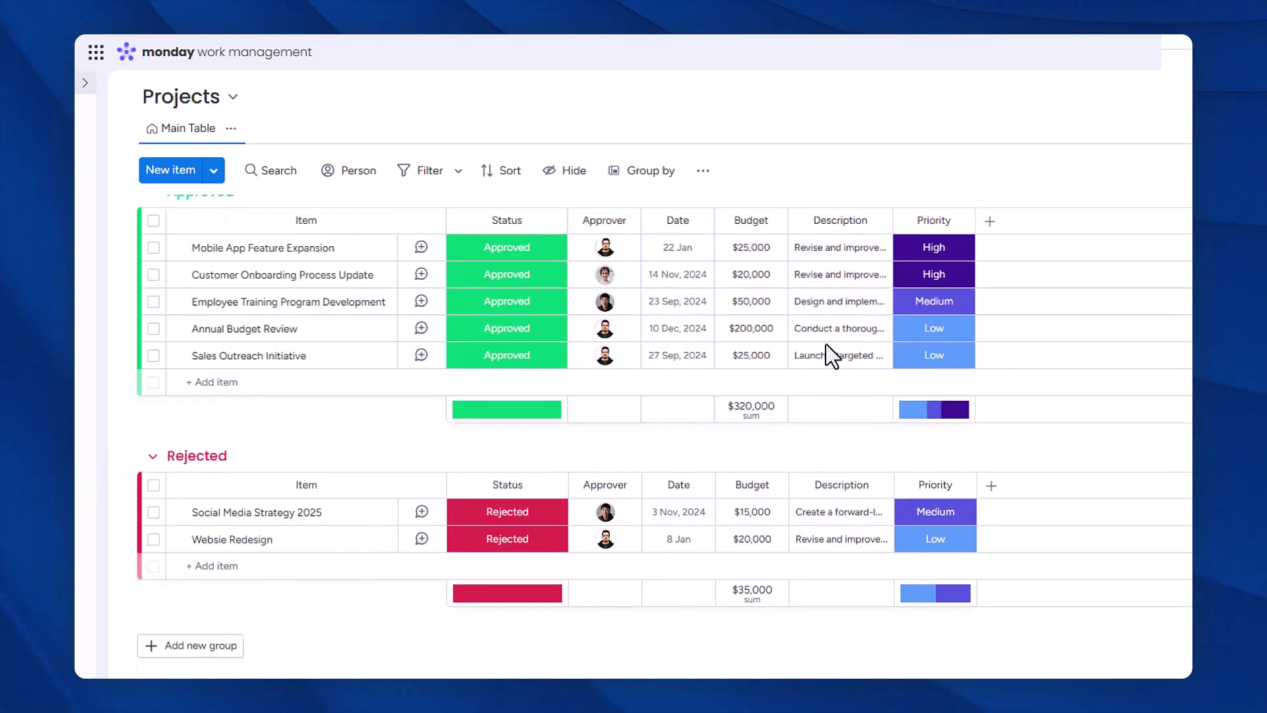
{"action": "left_click", "coordinate": [506, 511]}
{"action": "left_click", "coordinate": [510, 302]}
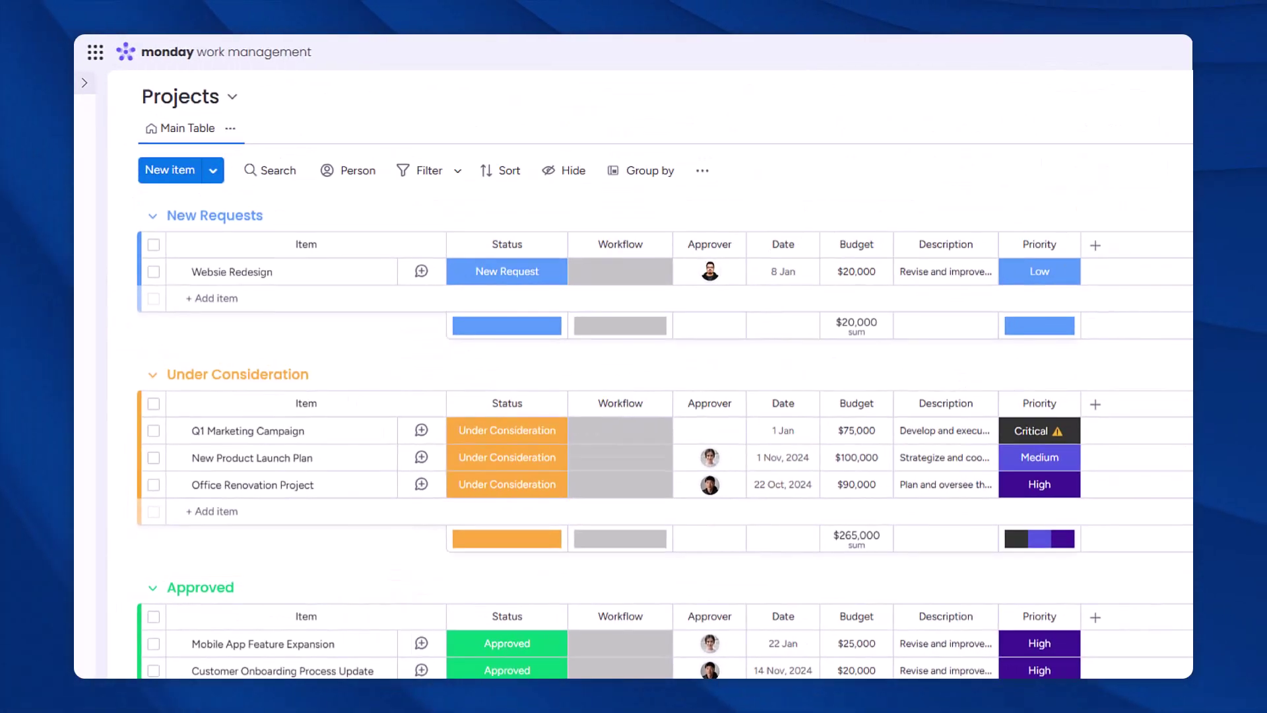
Step: Pick a next Workflow stage for Websie Redesign to bring up its required-fields form
{"action": "left_click", "coordinate": [621, 271]}
{"action": "left_click", "coordinate": [621, 316]}
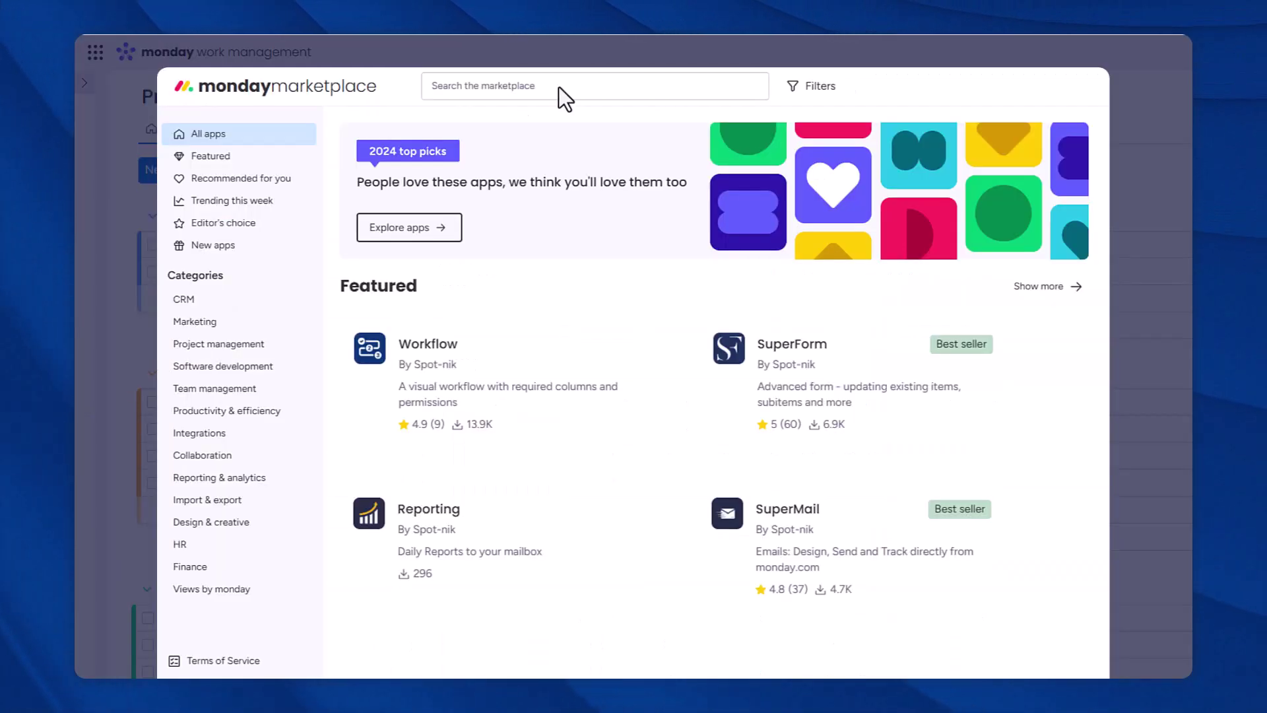
Step: Find the Workflow app in the marketplace and install it on the board
{"action": "left_click", "coordinate": [558, 86]}
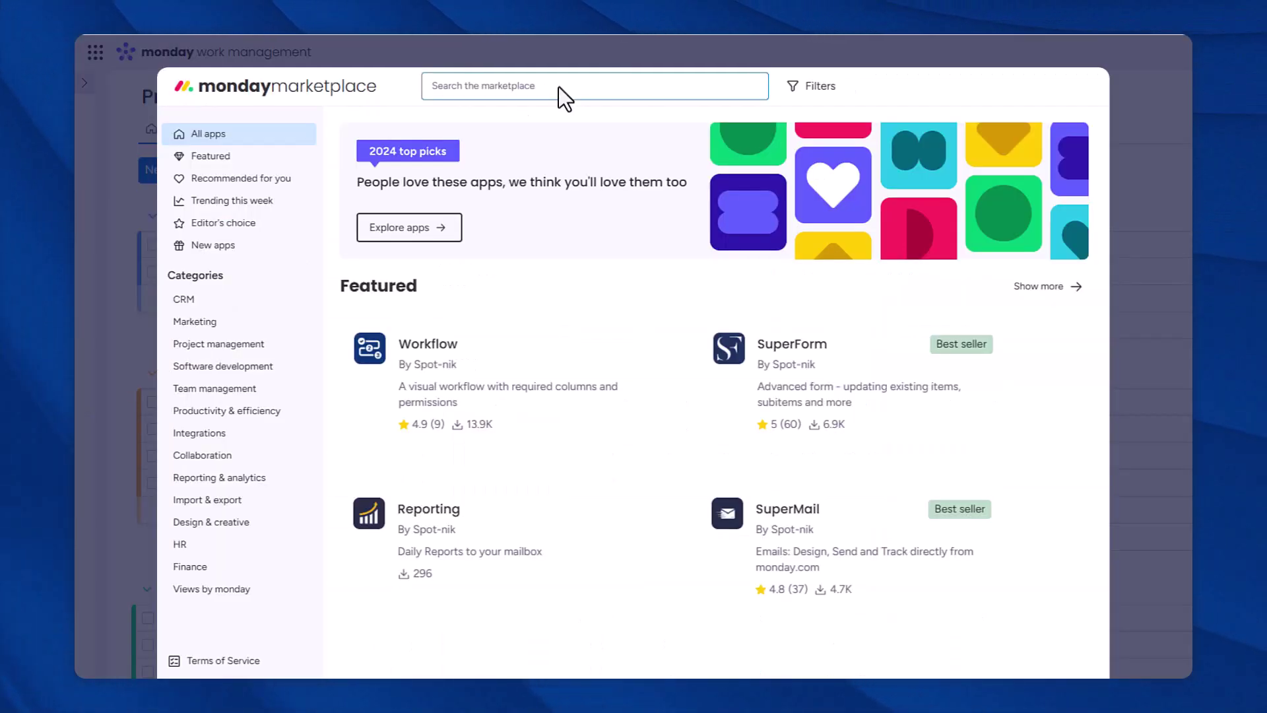
{"action": "type", "text": "WorkFlow"}
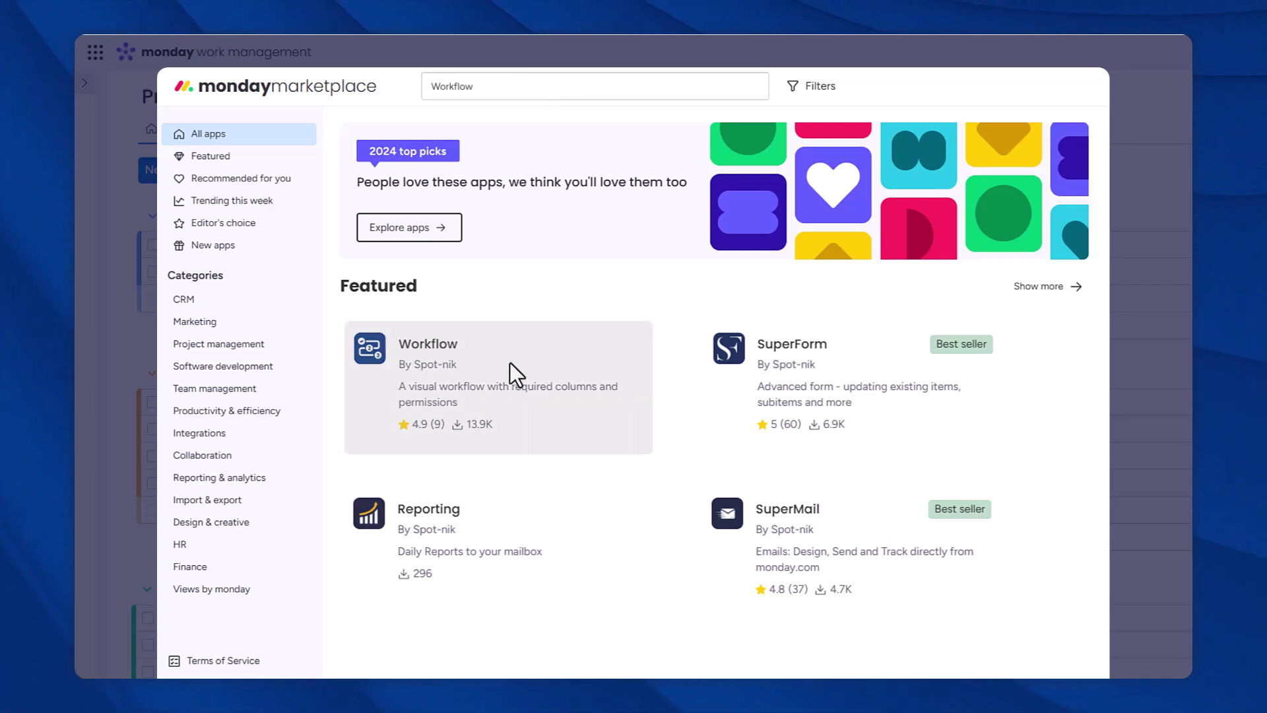
{"action": "left_click", "coordinate": [510, 363]}
{"action": "left_click", "coordinate": [237, 380]}
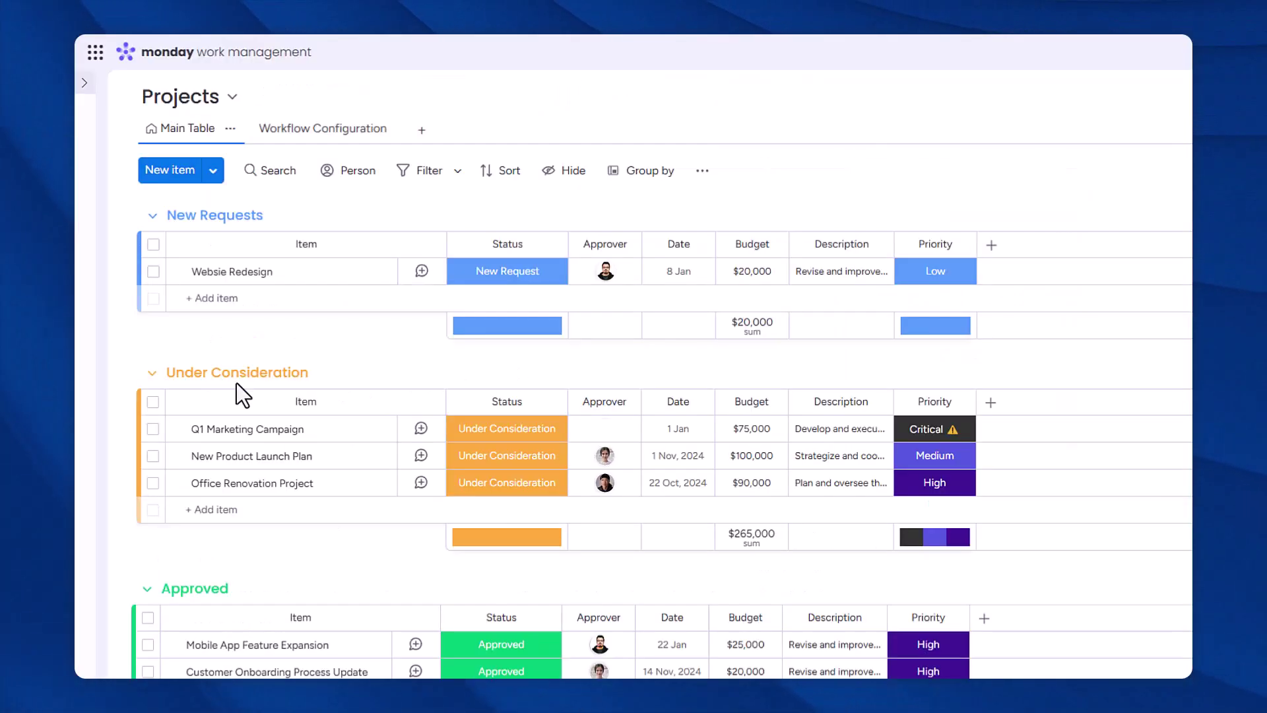
Step: Add a Workflow column to the right of the Status column
{"action": "left_click", "coordinate": [555, 244]}
{"action": "mouse_move", "coordinate": [637, 484]}
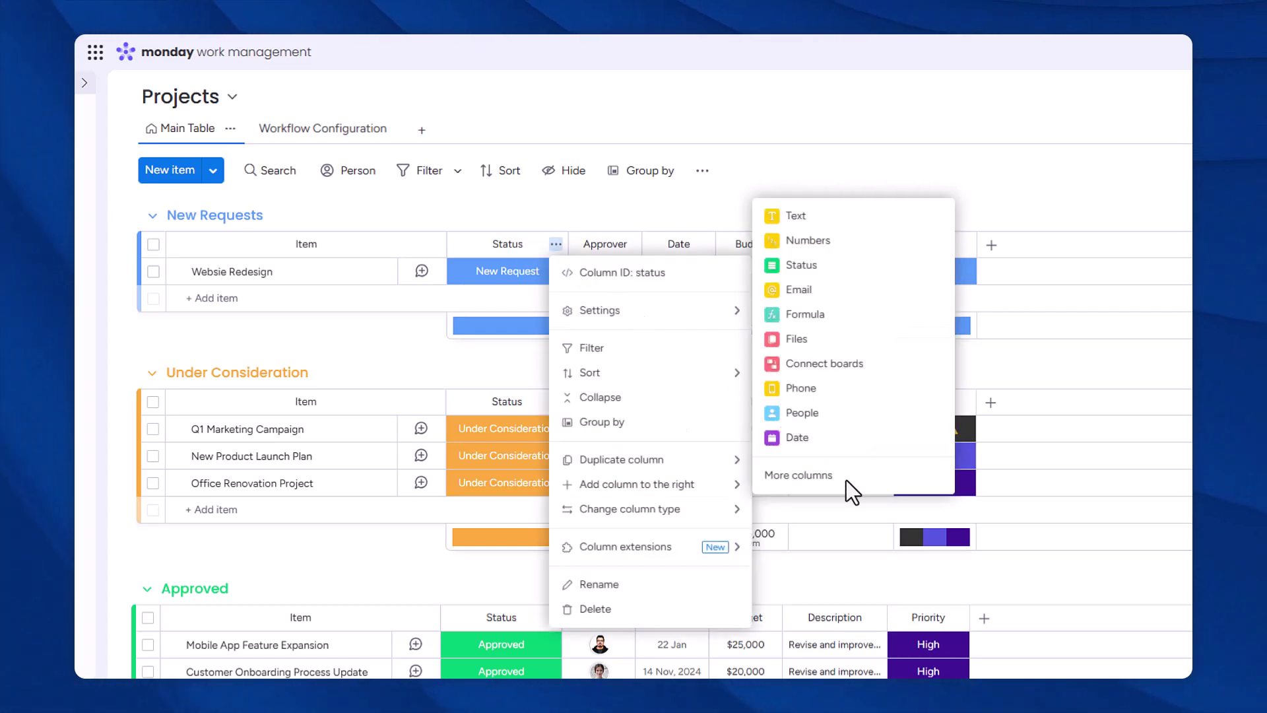
{"action": "left_click", "coordinate": [846, 480]}
{"action": "left_click", "coordinate": [483, 91]}
{"action": "type", "text": "Workflow"}
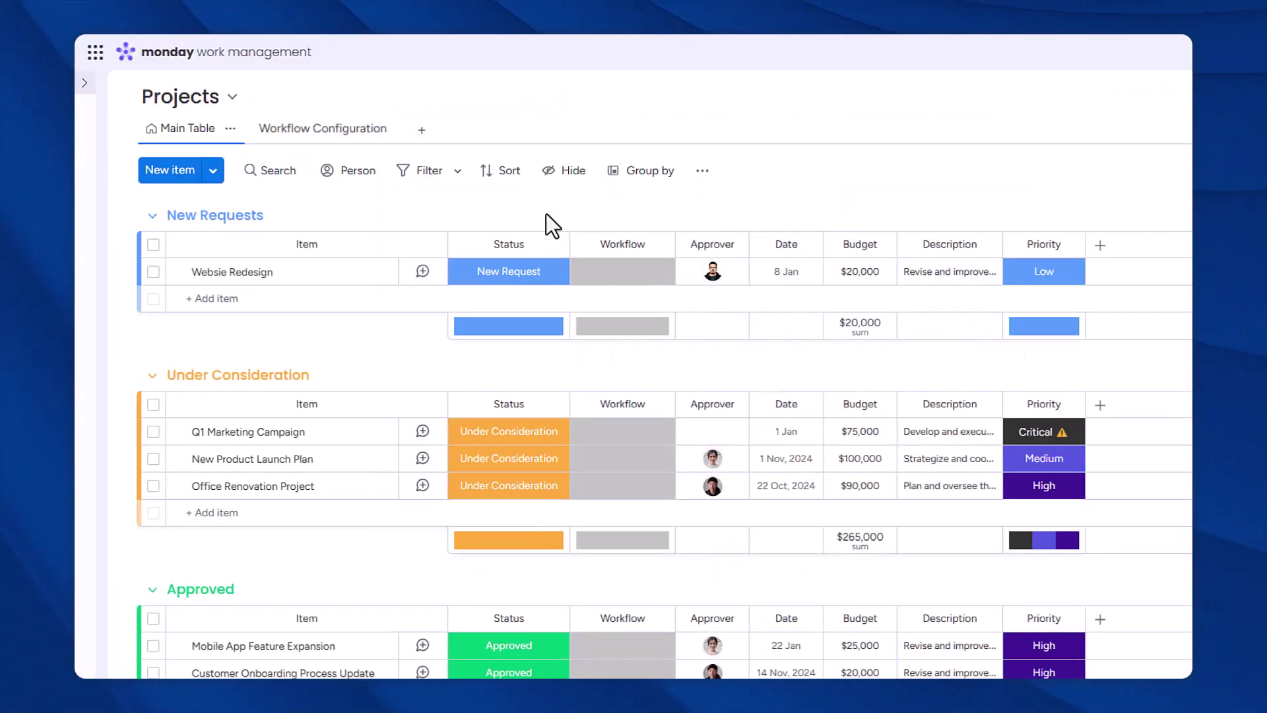
Step: In the Workflow column's label settings, add Under Consideration, Rejected, New Request and Under Reconsideration
{"action": "left_click", "coordinate": [663, 244]}
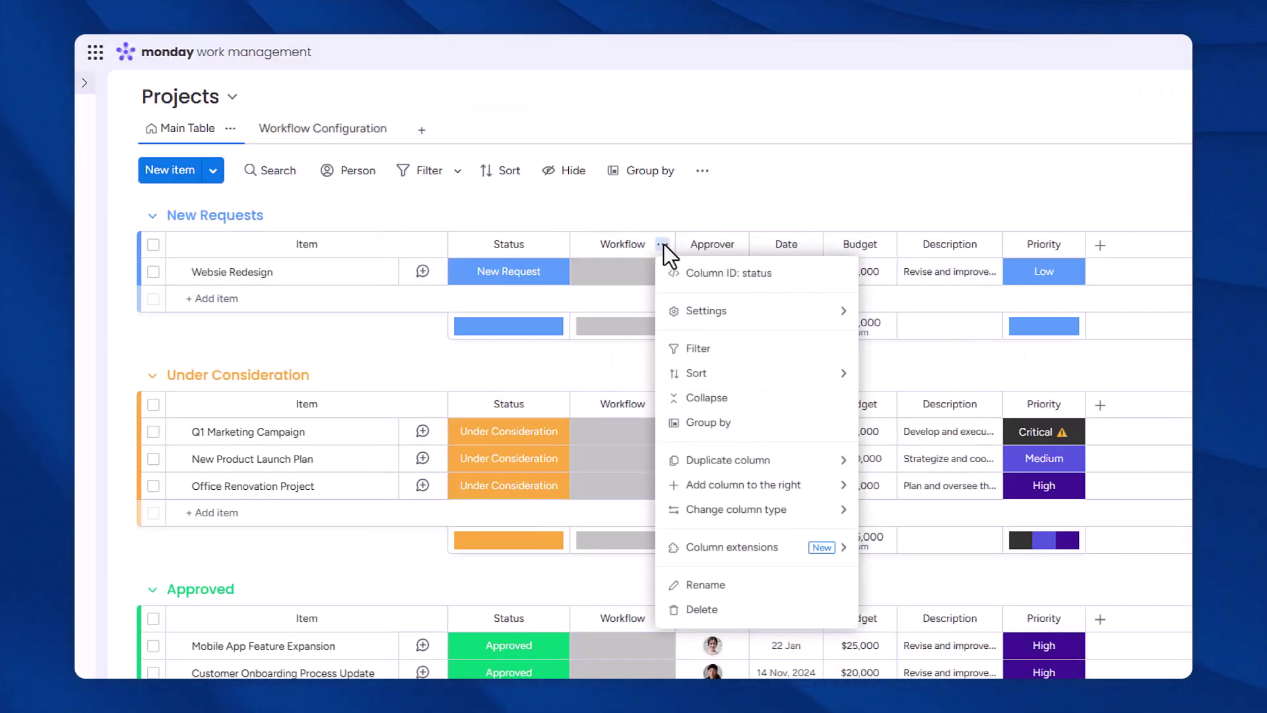
{"action": "mouse_move", "coordinate": [706, 311]}
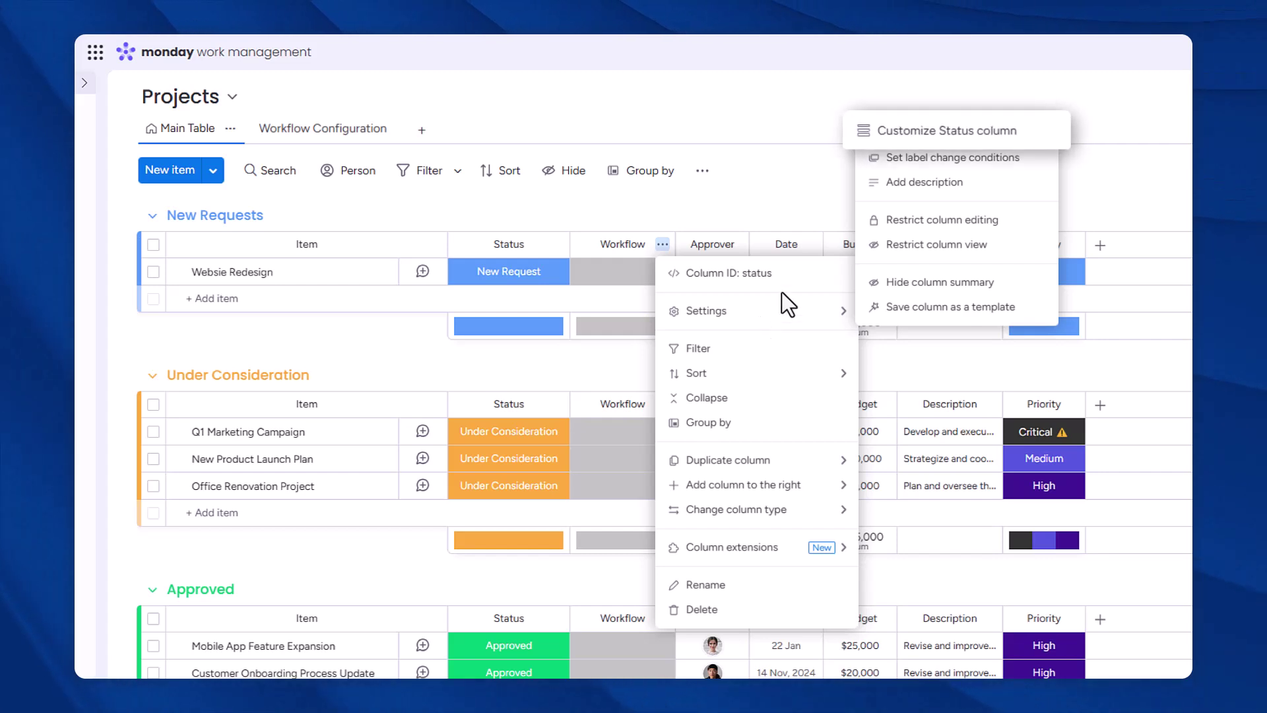
{"action": "left_click", "coordinate": [949, 132]}
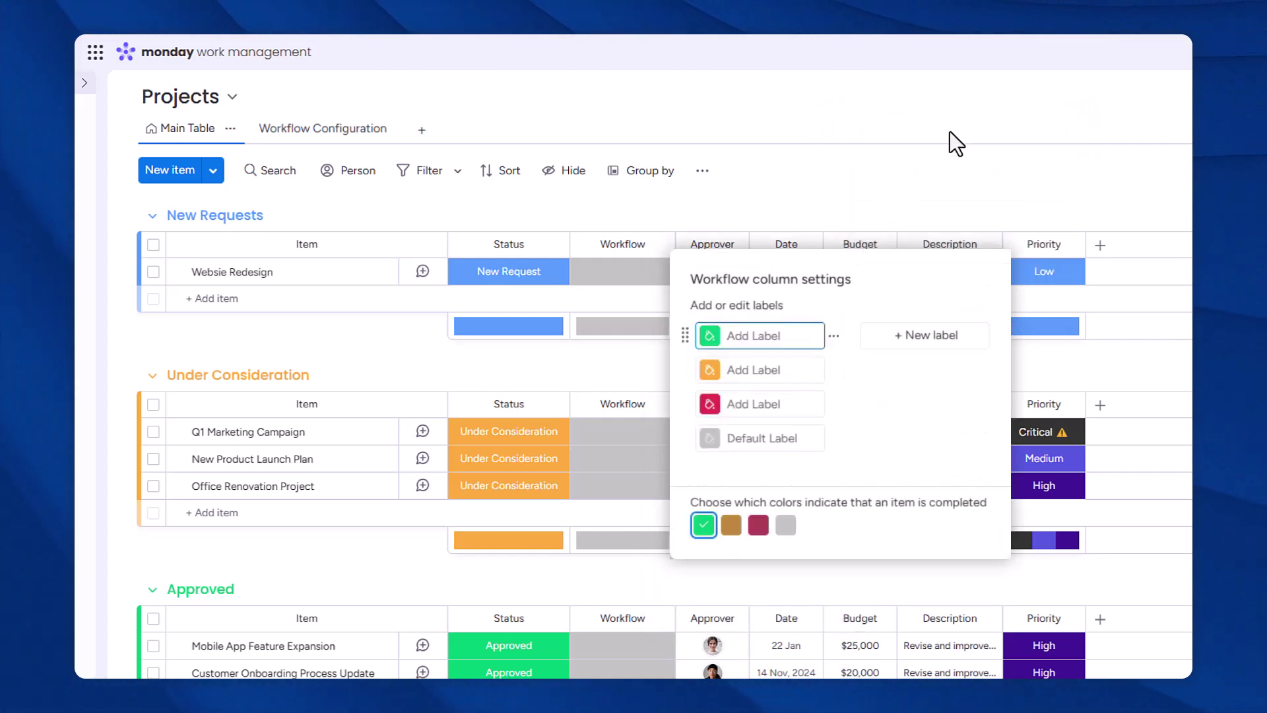
{"action": "type", "text": "Approved"}
{"action": "key", "text": "Return"}
{"action": "type", "text": "Under Consi"}
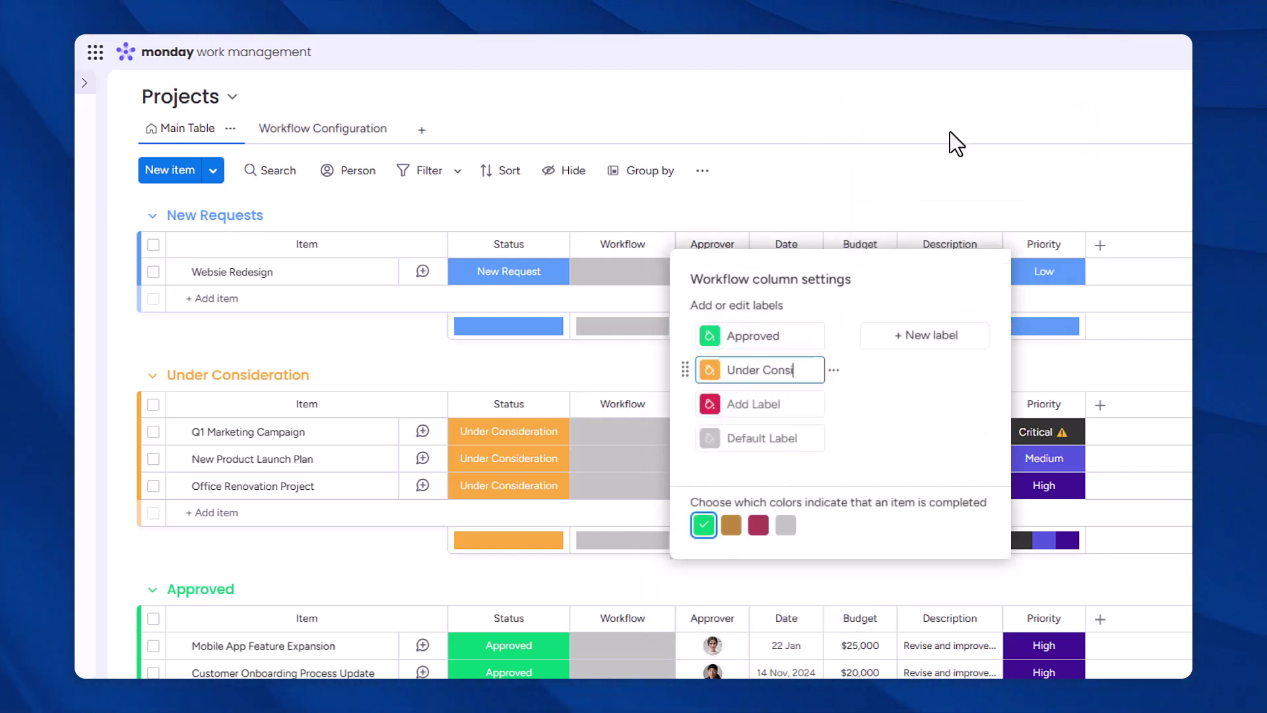
{"action": "type", "text": "deration"}
{"action": "key", "text": "Return"}
{"action": "type", "text": "Rejected"}
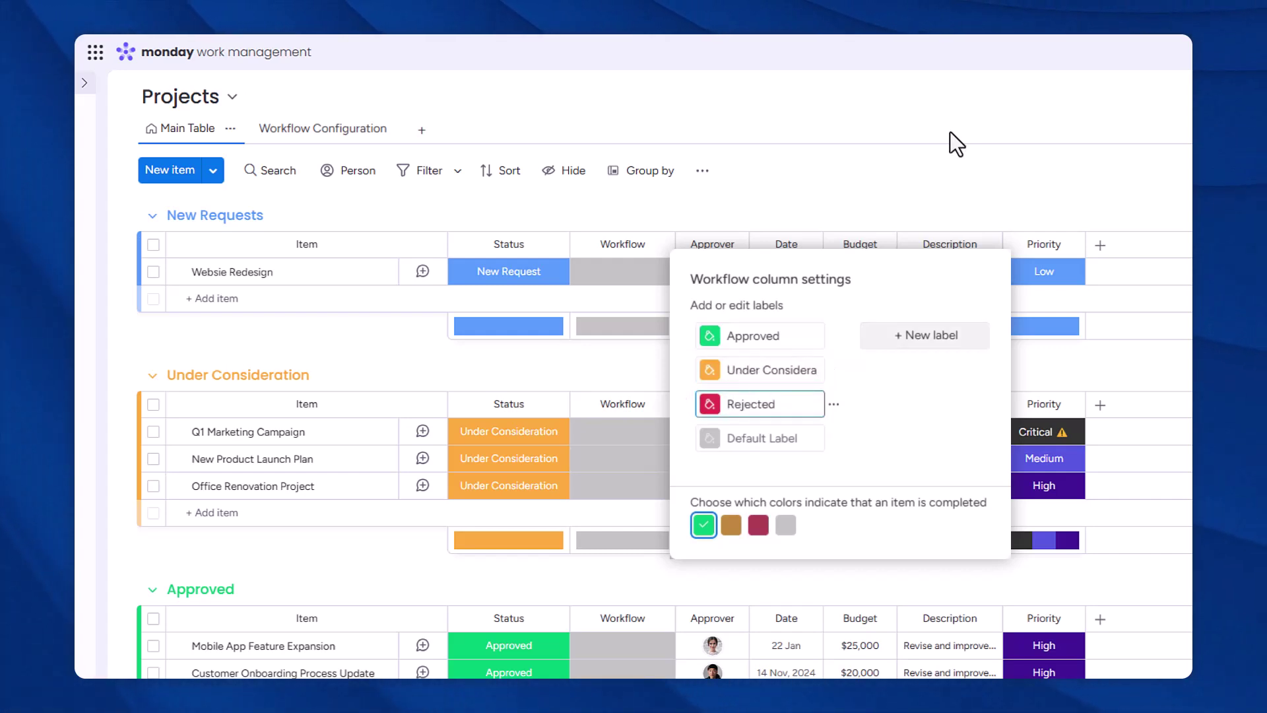
{"action": "key", "text": "Return"}
{"action": "type", "text": "New Request"}
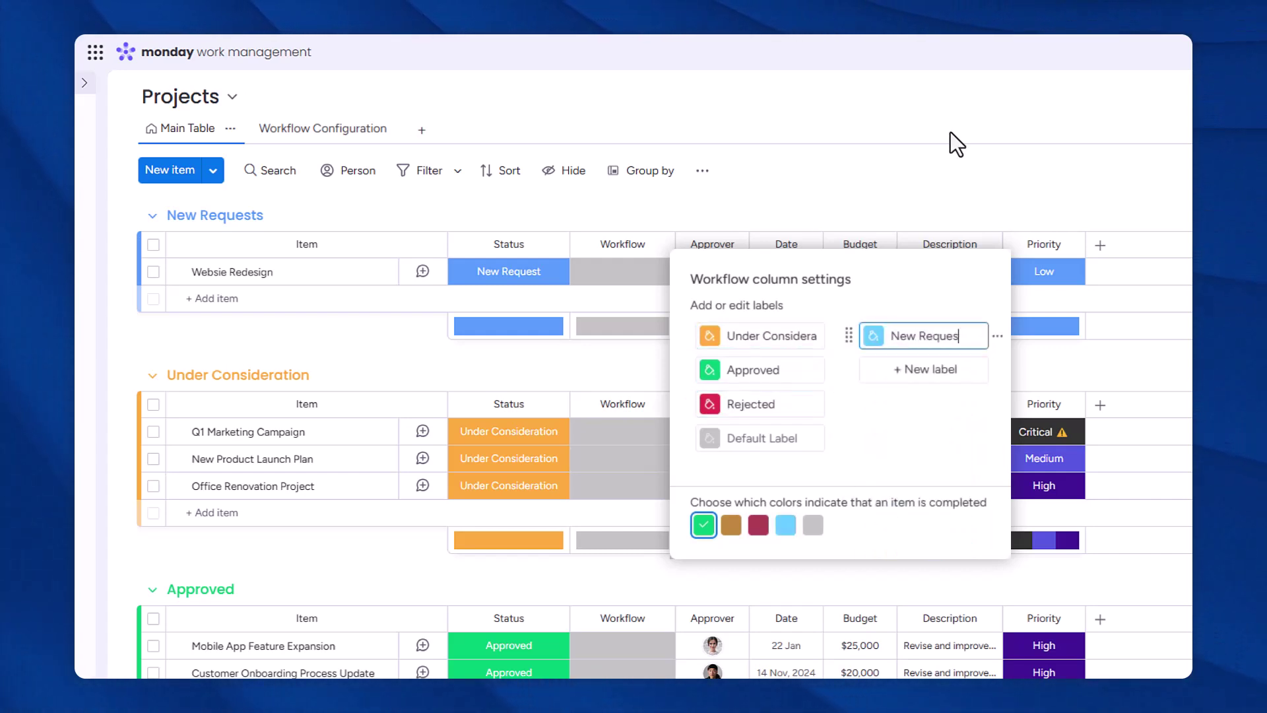
{"action": "key", "text": "Return"}
{"action": "type", "text": "Under Reconsid"}
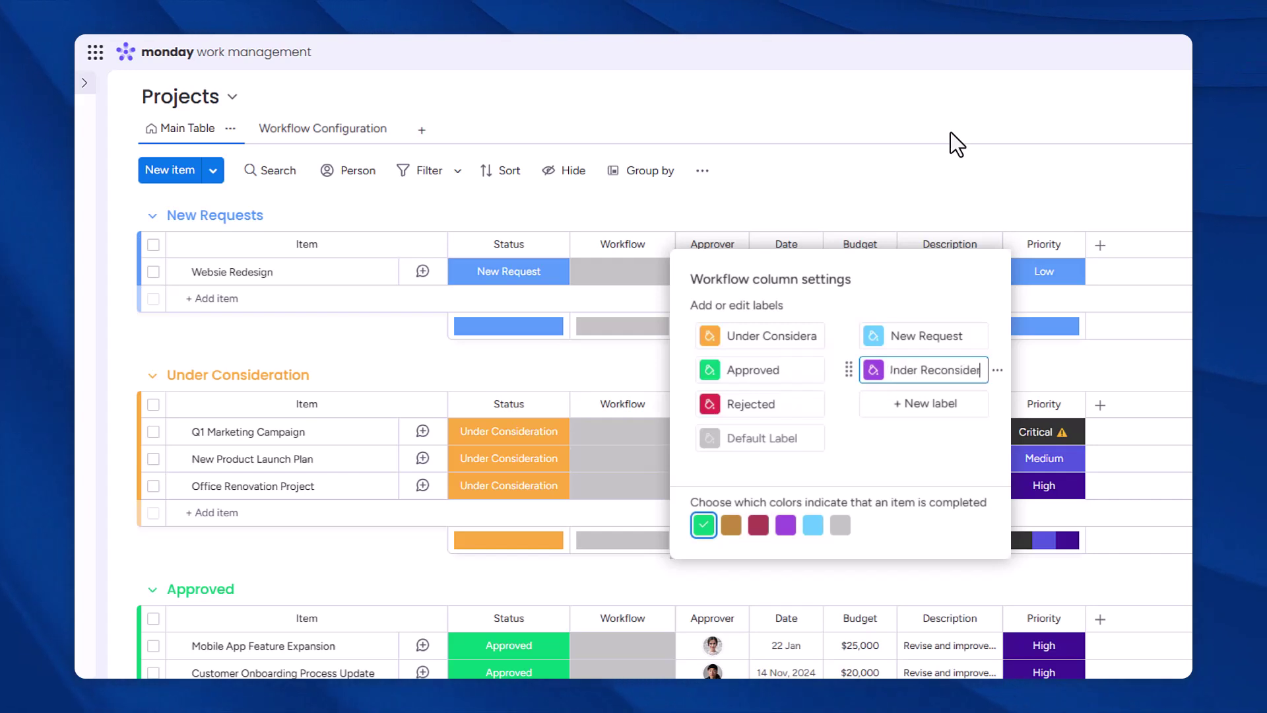
{"action": "type", "text": "eration"}
{"action": "left_click", "coordinate": [950, 132]}
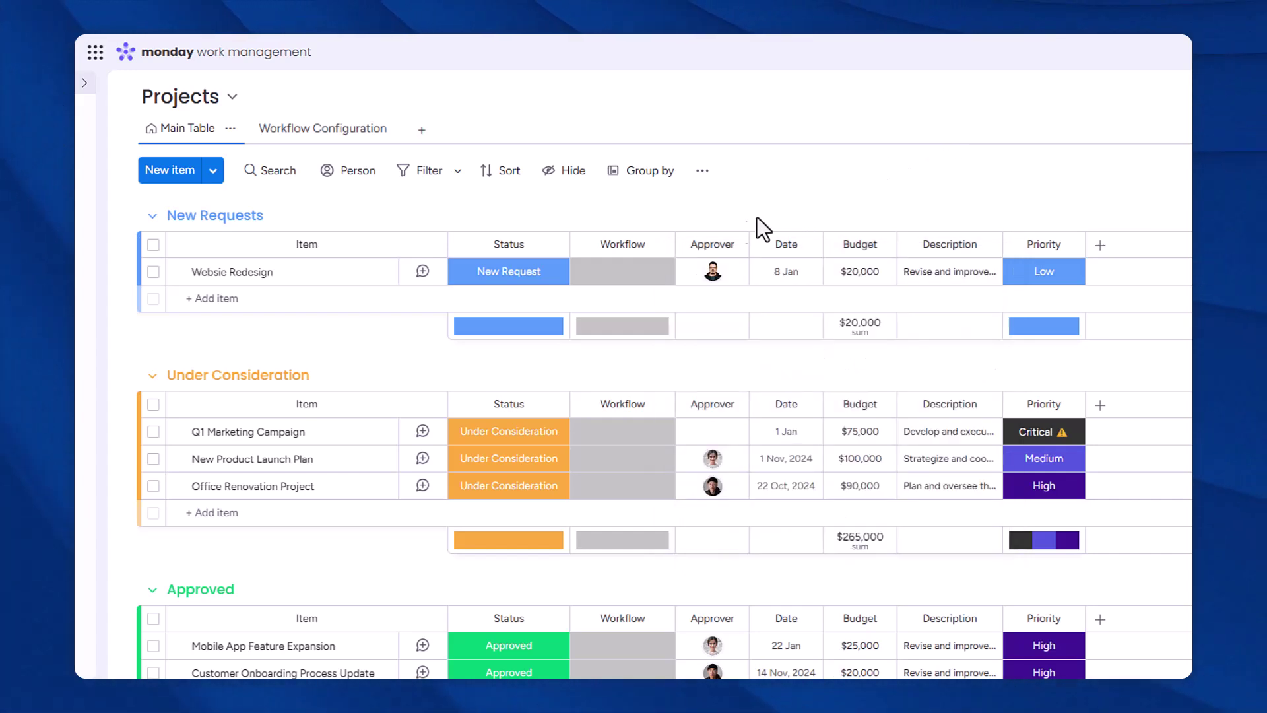
Step: In the workflow designer, place New Request, Under Consideration, Approved, Rejected and Under Reconsideration on the canvas
{"action": "left_click", "coordinate": [628, 274]}
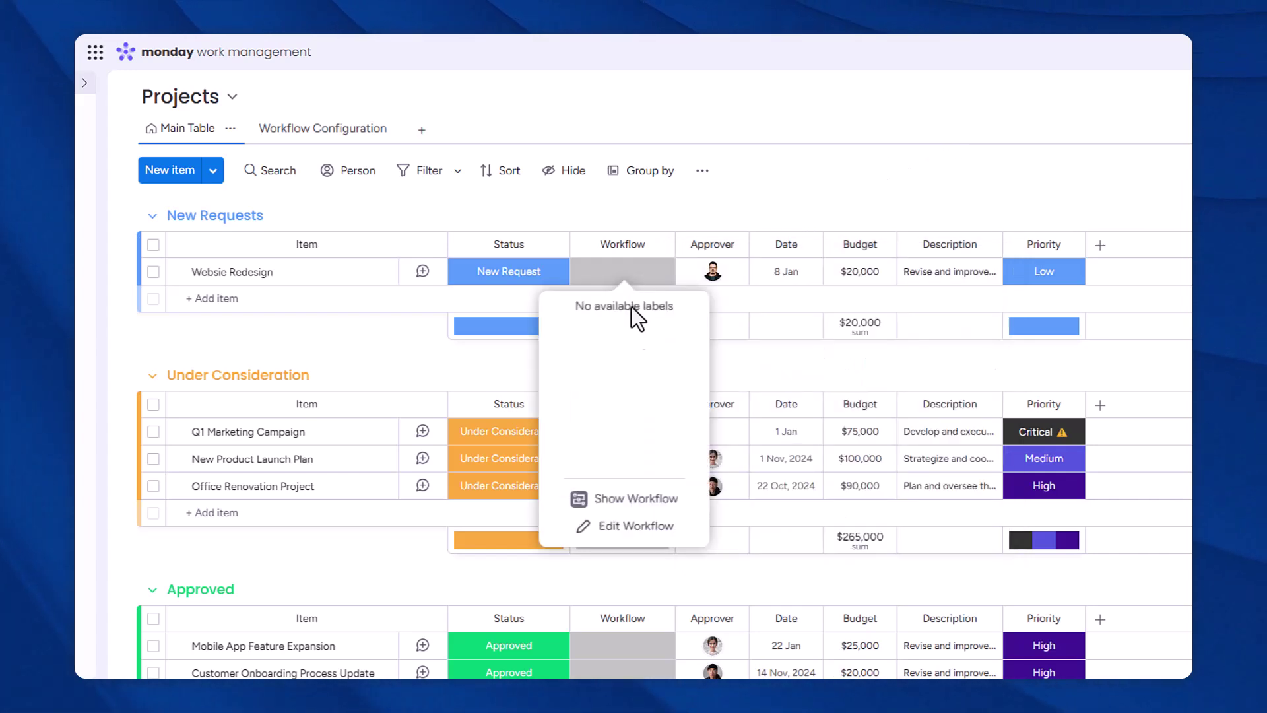
{"action": "left_click", "coordinate": [662, 528]}
{"action": "left_click_drag", "start_coordinate": [391, 255], "coordinate": [670, 226]}
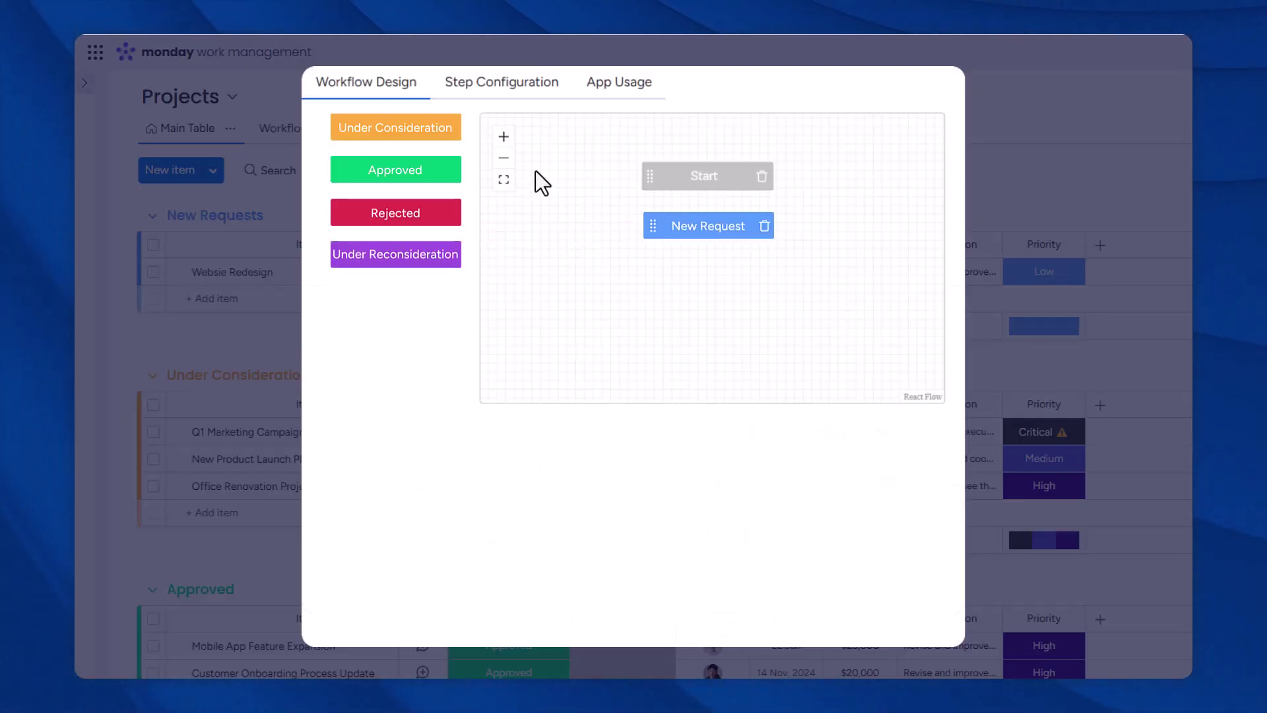
{"action": "left_click_drag", "start_coordinate": [395, 128], "coordinate": [710, 274]}
{"action": "left_click_drag", "start_coordinate": [423, 171], "coordinate": [549, 276]}
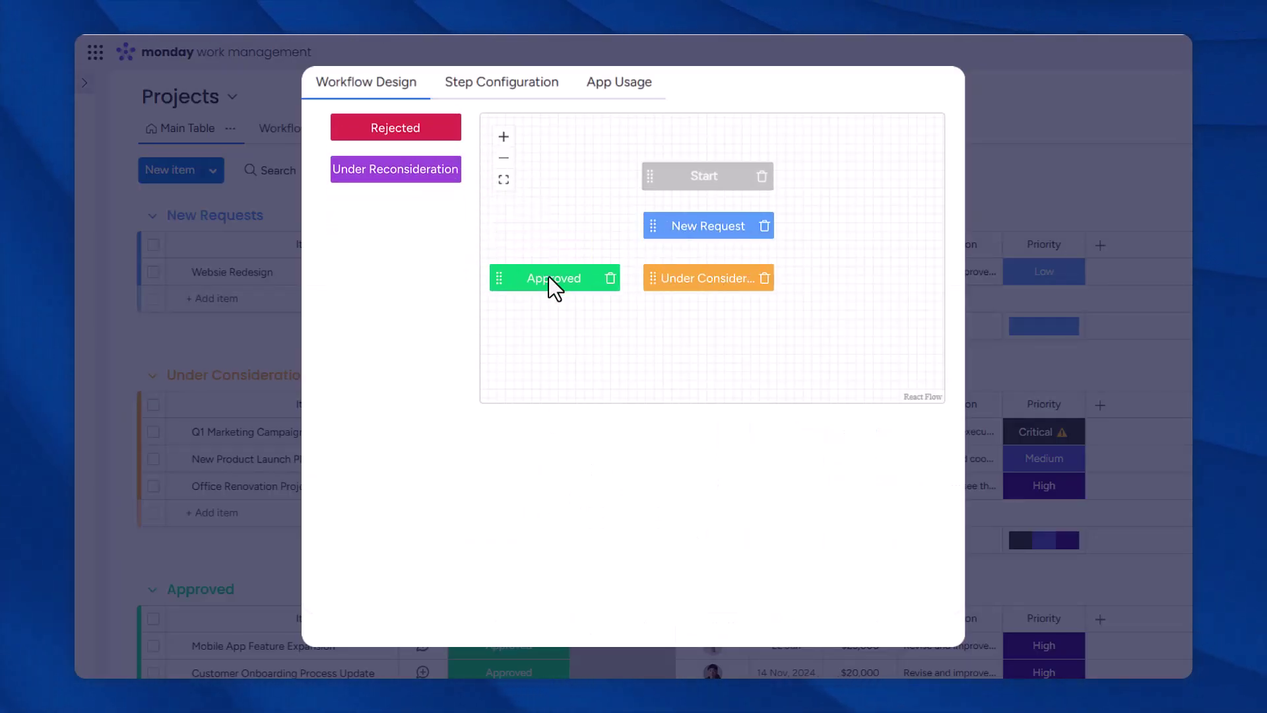
{"action": "left_click_drag", "start_coordinate": [425, 131], "coordinate": [863, 287]}
{"action": "left_click_drag", "start_coordinate": [396, 132], "coordinate": [706, 329]}
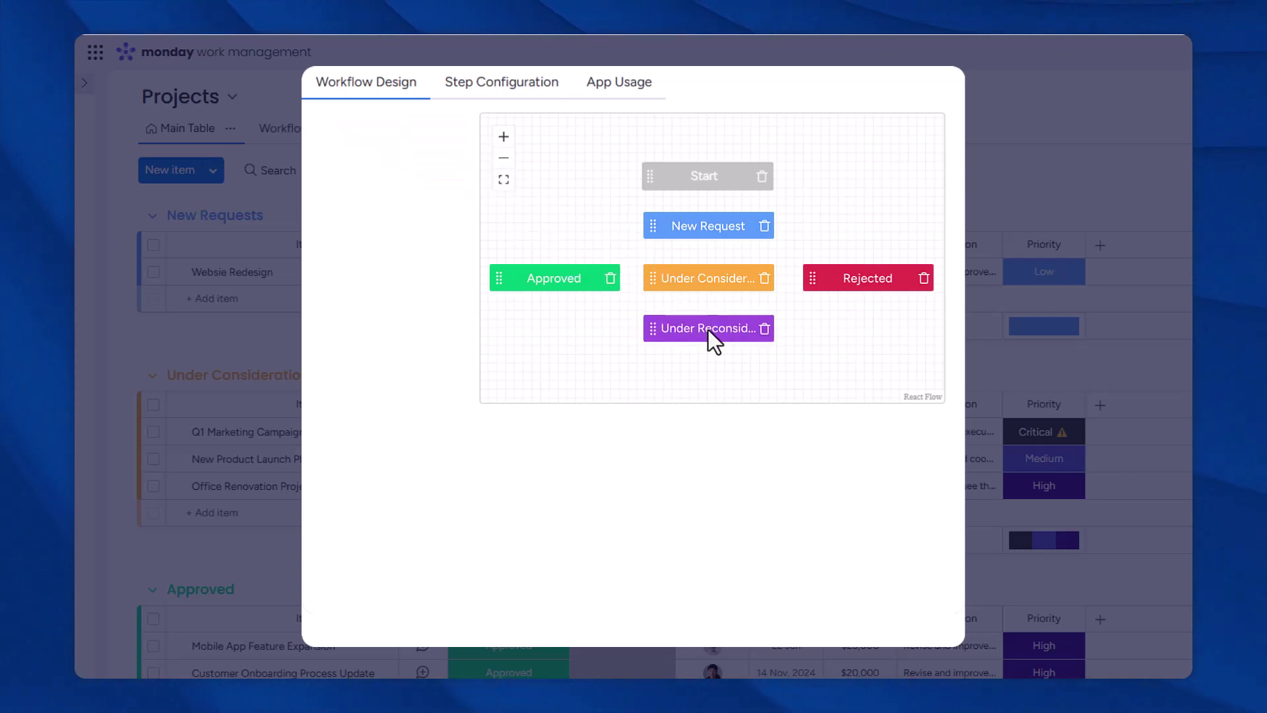
Step: Connect Start to New Request, Under Consideration to Rejected, and Rejected with Under Reconsideration
{"action": "mouse_move", "coordinate": [708, 188]}
{"action": "left_mouse_down"}
{"action": "mouse_move", "coordinate": [709, 274]}
{"action": "mouse_move", "coordinate": [553, 276]}
{"action": "left_mouse_up"}
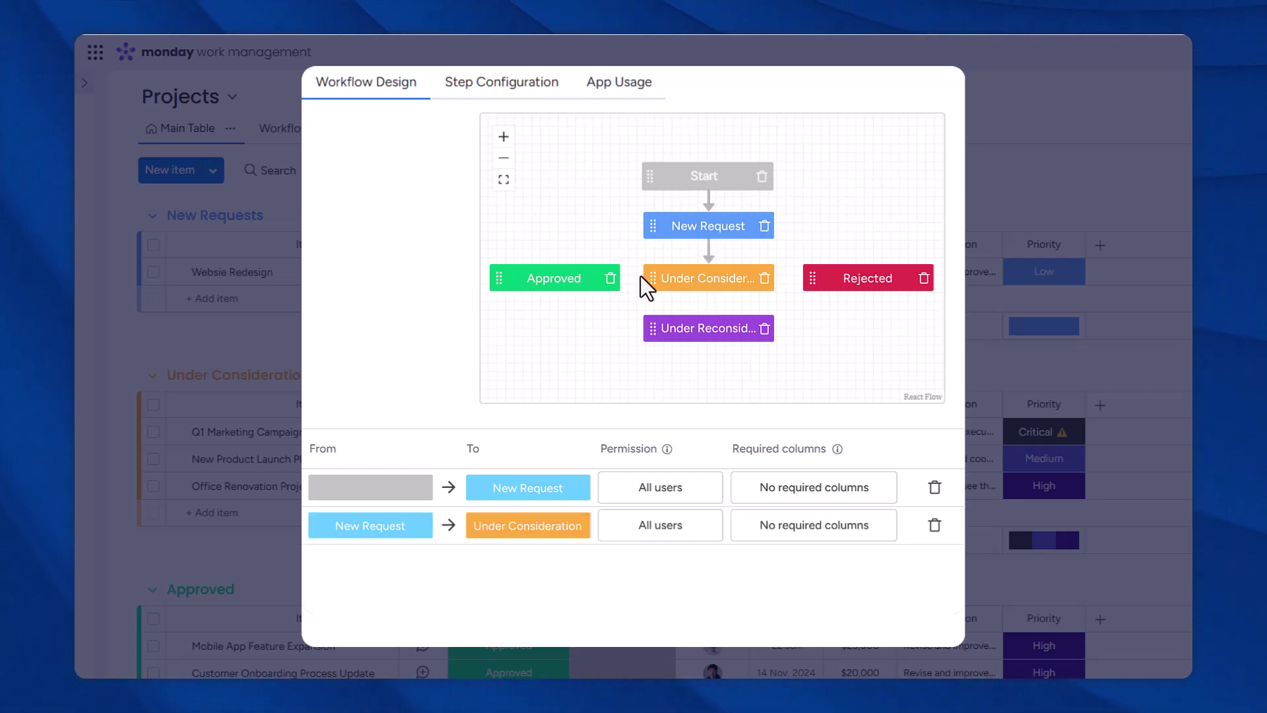
{"action": "left_click_drag", "start_coordinate": [710, 276], "coordinate": [803, 279]}
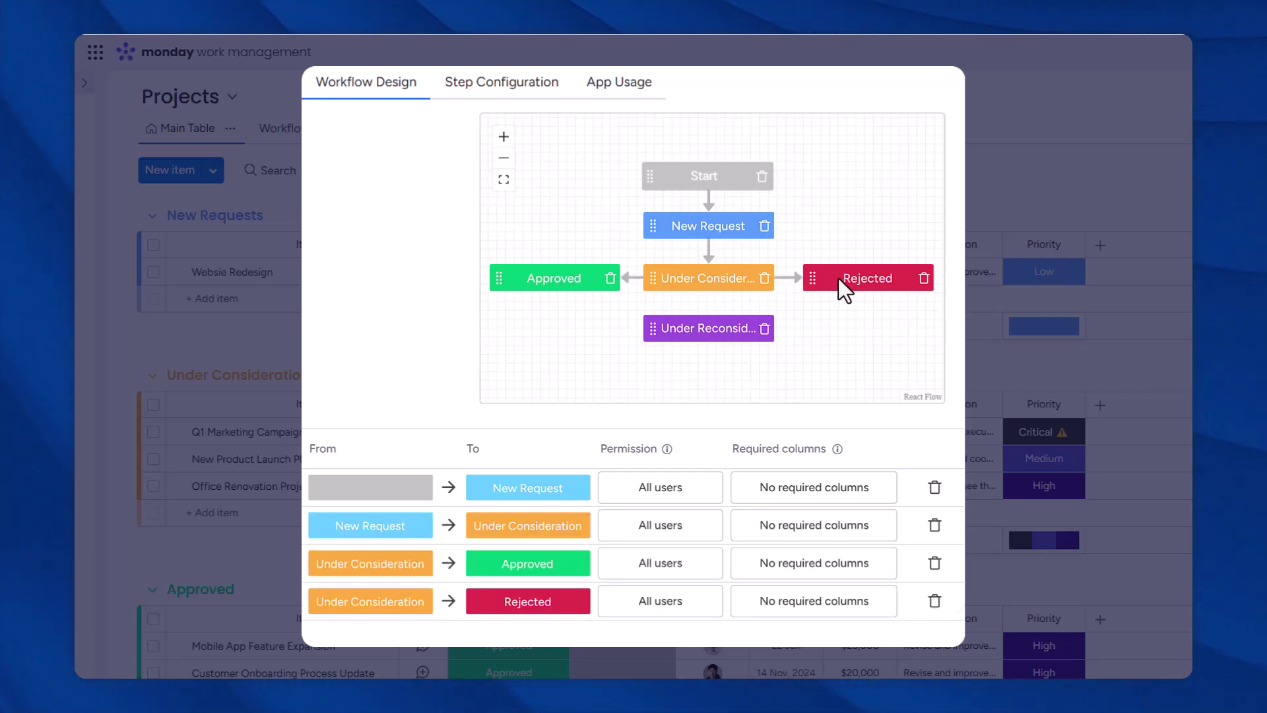
{"action": "left_click_drag", "start_coordinate": [708, 306], "coordinate": [709, 328]}
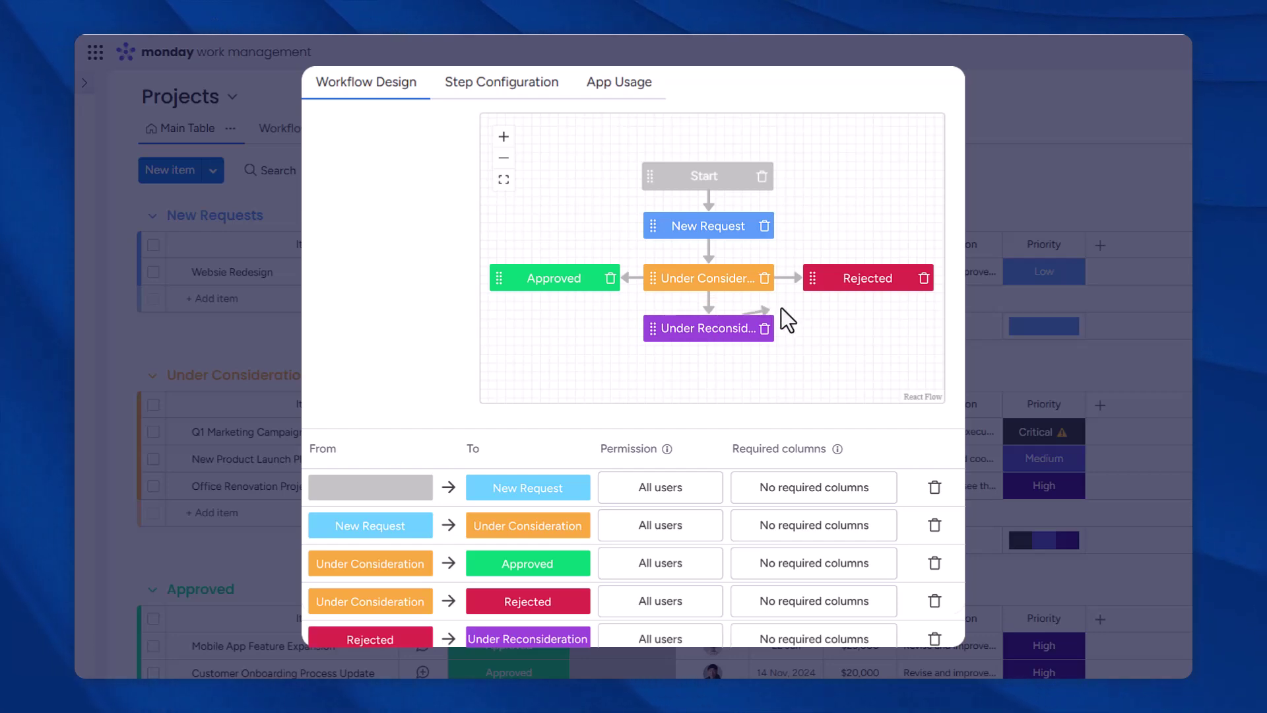
{"action": "left_click_drag", "start_coordinate": [780, 308], "coordinate": [888, 278]}
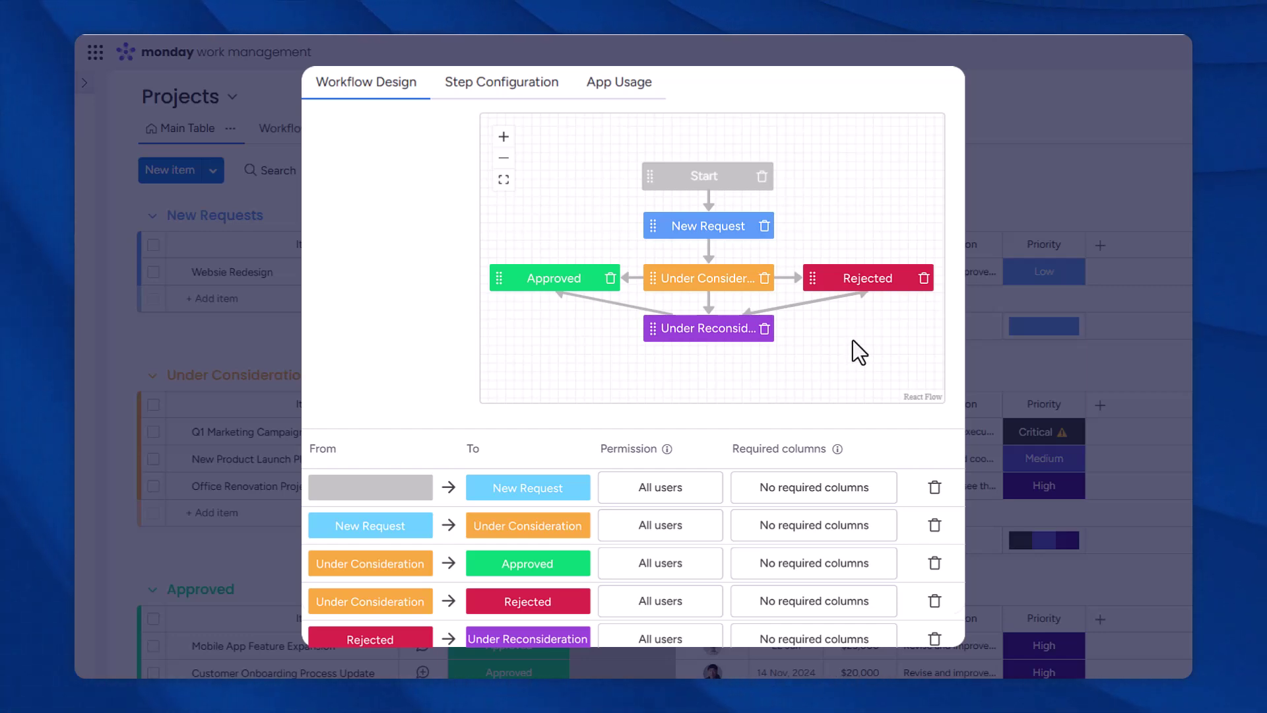
Step: Require the Budget column on the New Request transition, then set who may perform transitions
{"action": "left_click", "coordinate": [872, 485]}
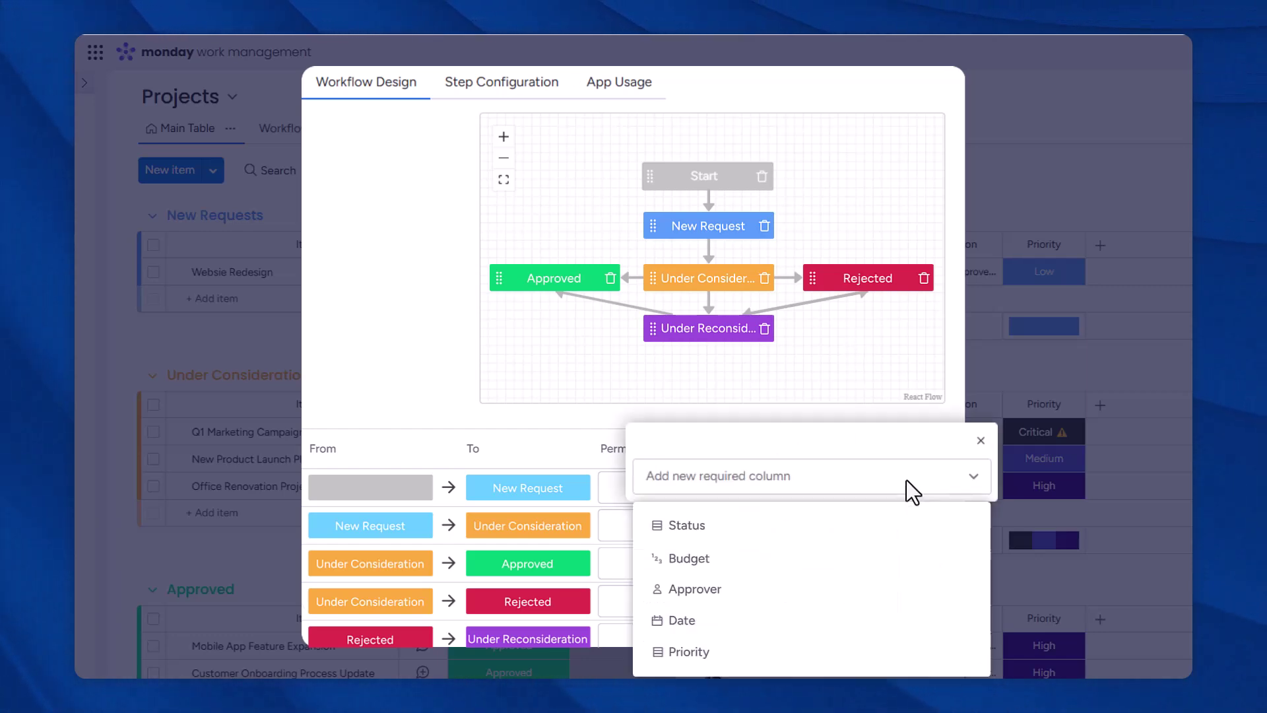
{"action": "left_click", "coordinate": [914, 557]}
{"action": "key", "text": "Escape"}
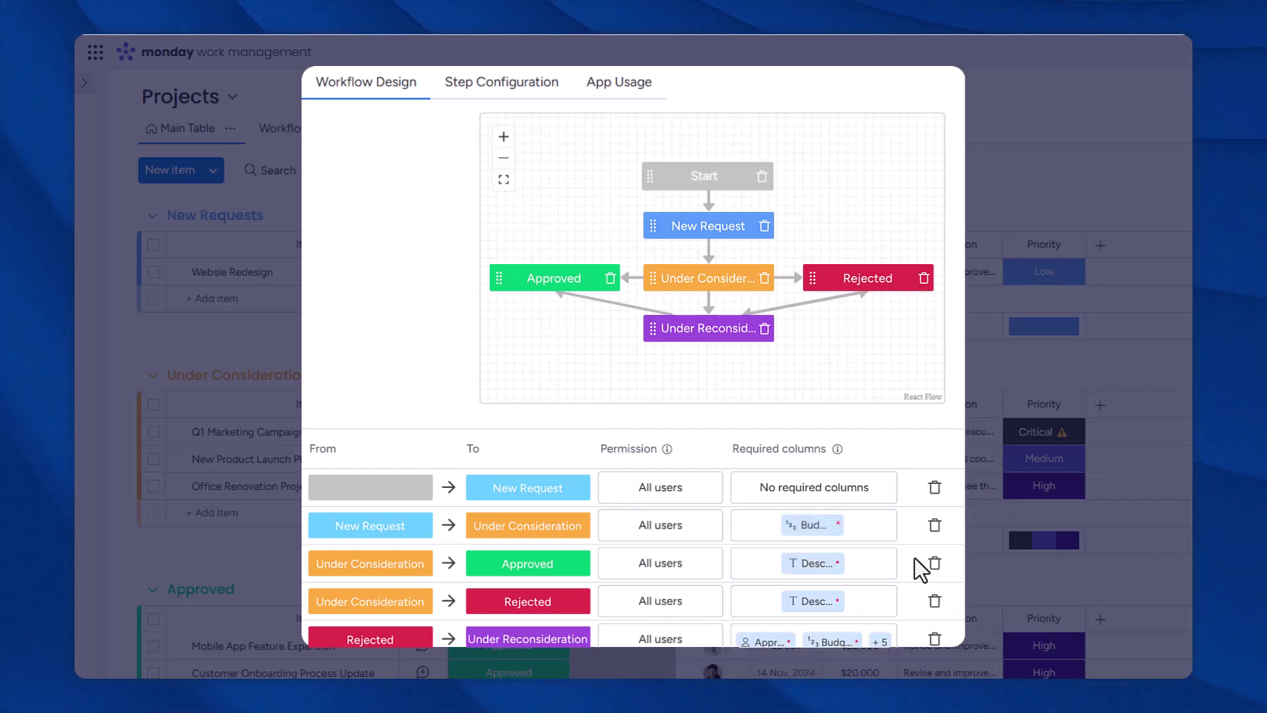
{"action": "left_click", "coordinate": [666, 488]}
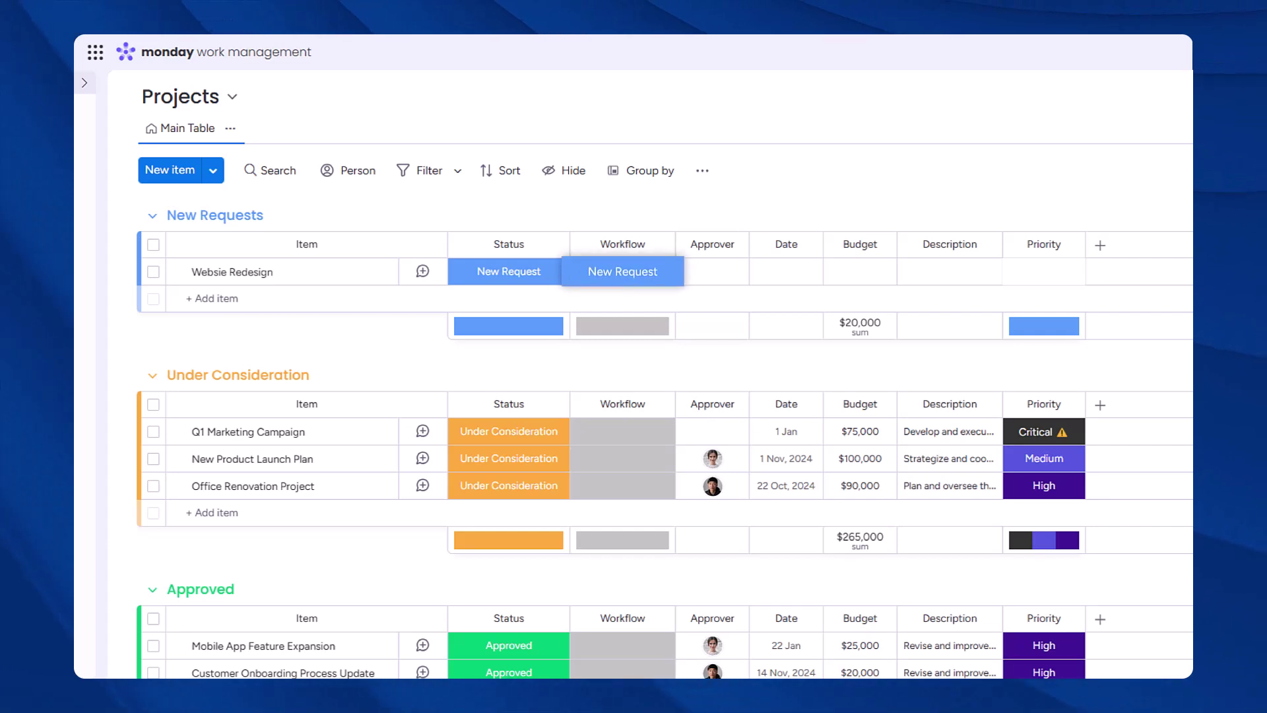
Step: Move Website Redesign to Under Consideration and choose its approver in the form
{"action": "left_click", "coordinate": [625, 273]}
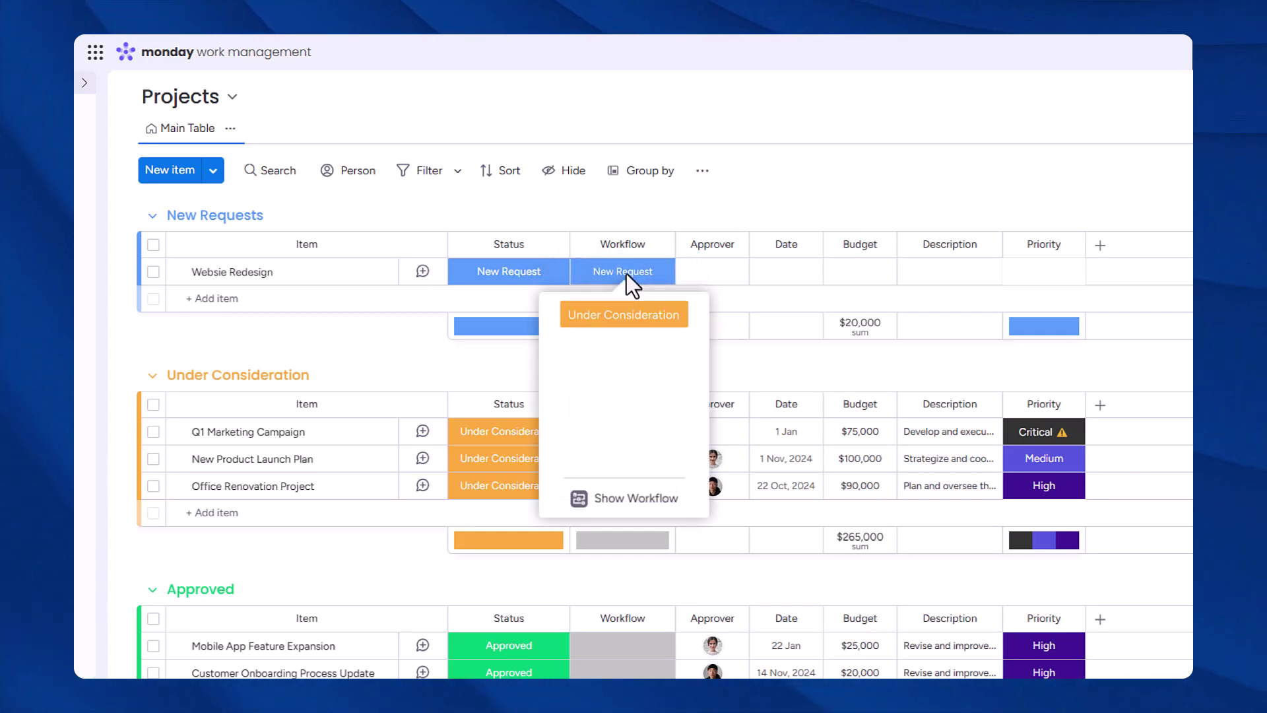
{"action": "left_click", "coordinate": [648, 314]}
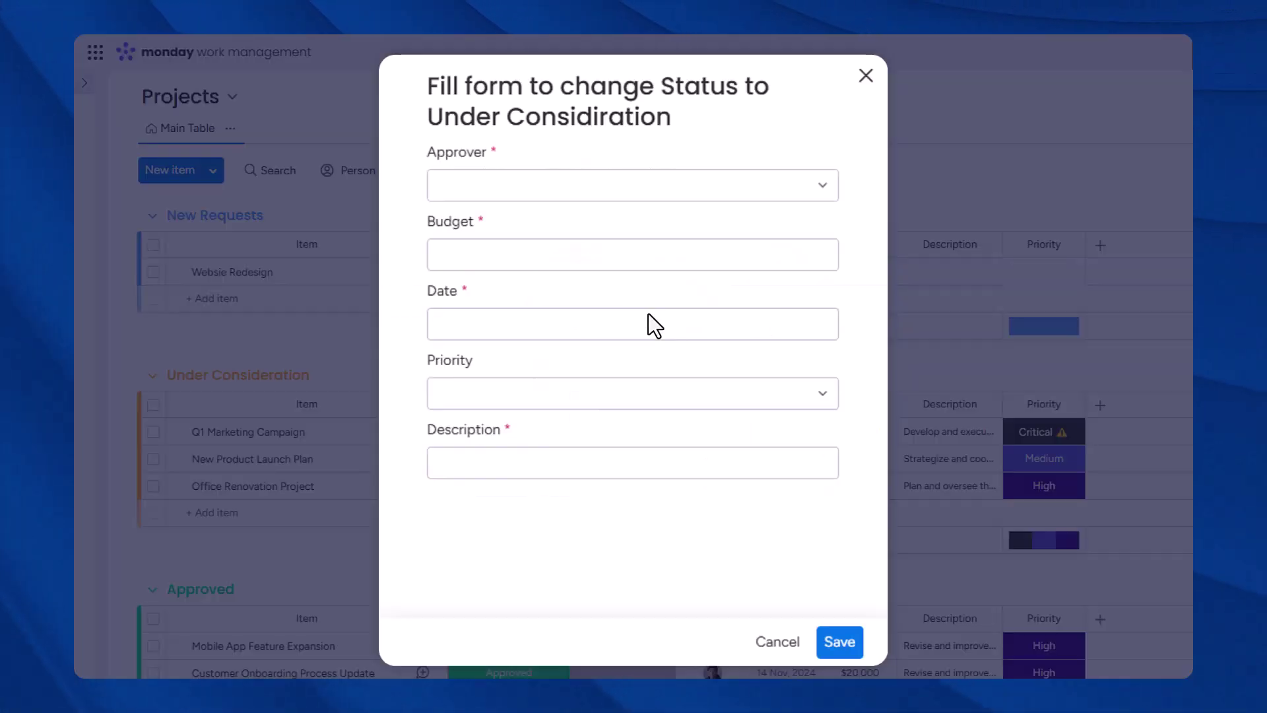
{"action": "left_click", "coordinate": [660, 188]}
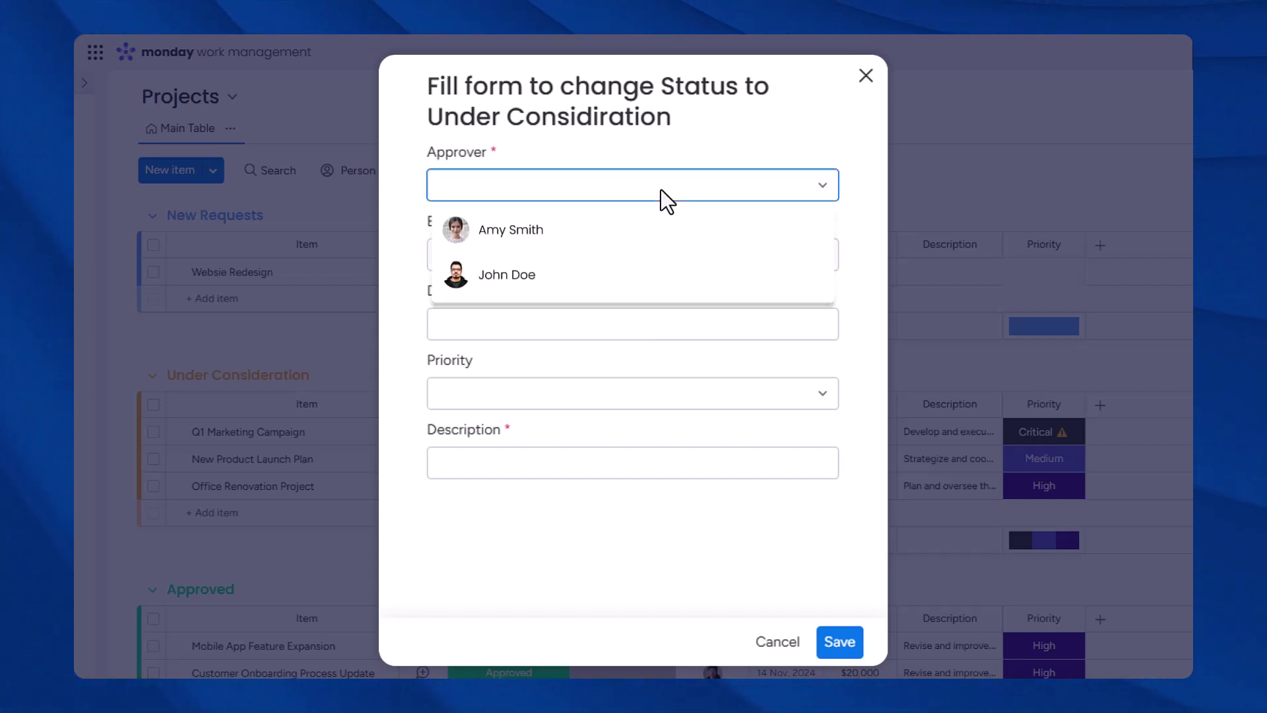
{"action": "left_click", "coordinate": [601, 230]}
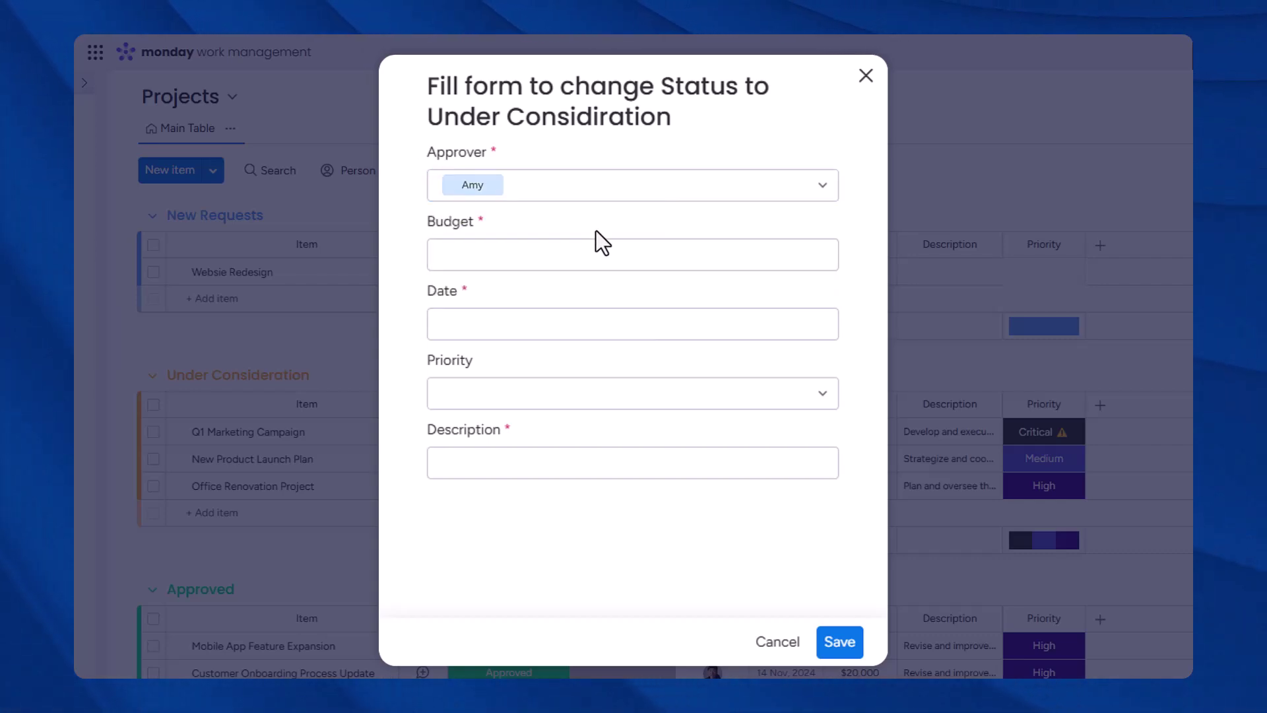
Step: Fill in budget 20000, date 22 January and the pasted description, then save
{"action": "left_click", "coordinate": [627, 257]}
{"action": "type", "text": "20000"}
{"action": "left_click", "coordinate": [632, 323]}
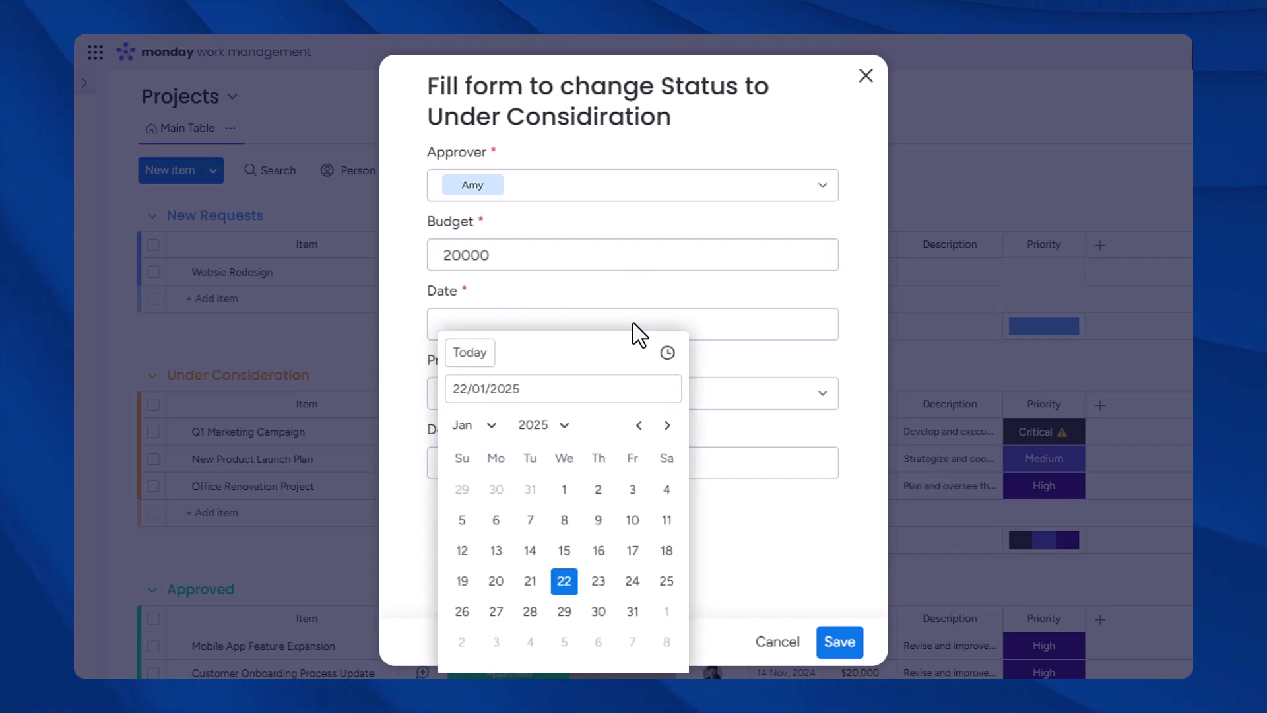
{"action": "left_click", "coordinate": [565, 581]}
{"action": "left_click", "coordinate": [570, 466]}
{"action": "key", "text": "ctrl+v"}
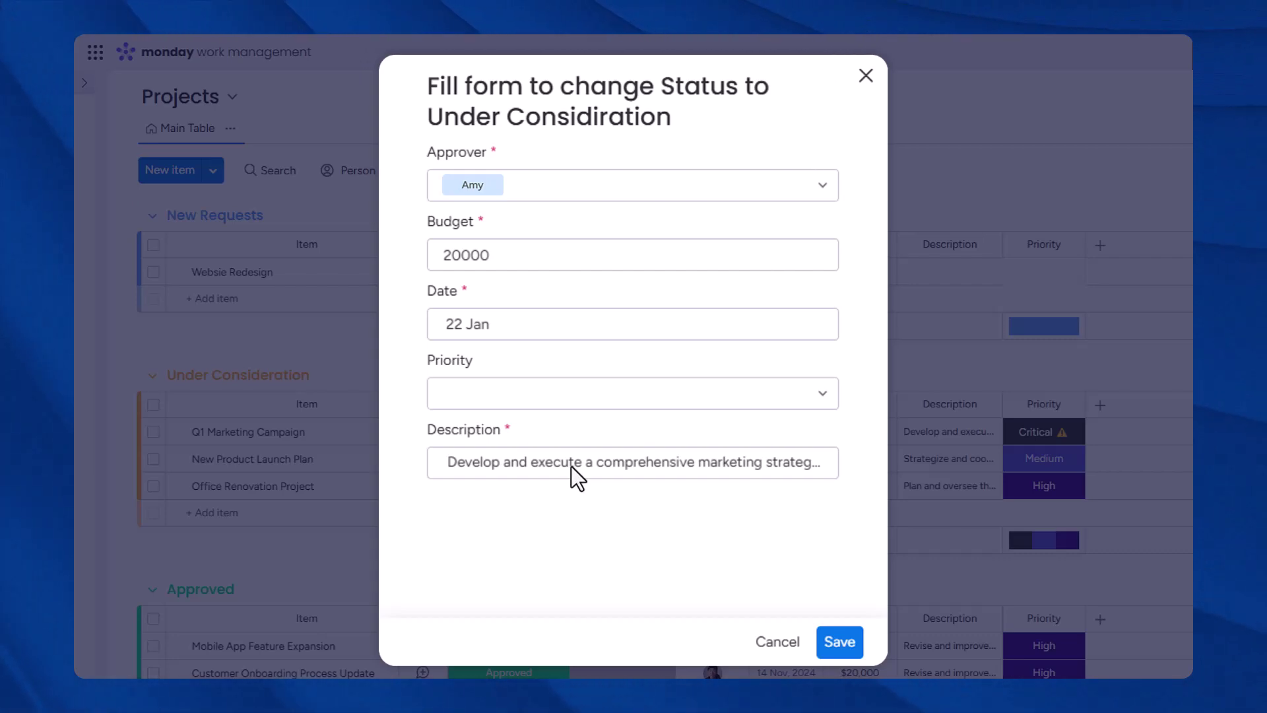
{"action": "left_click", "coordinate": [844, 643]}
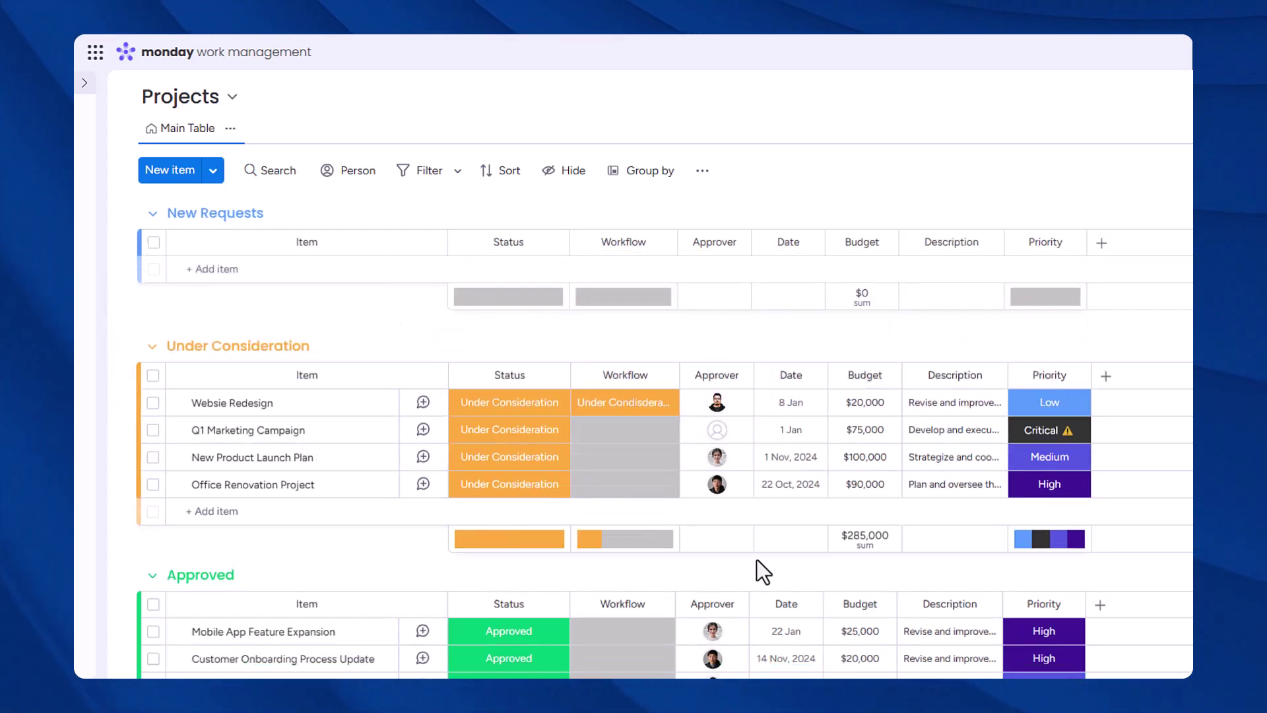
Step: Advance Website Redesign's workflow to Approved and expand the workspace sidebar
{"action": "left_click", "coordinate": [625, 406]}
{"action": "left_click", "coordinate": [634, 496]}
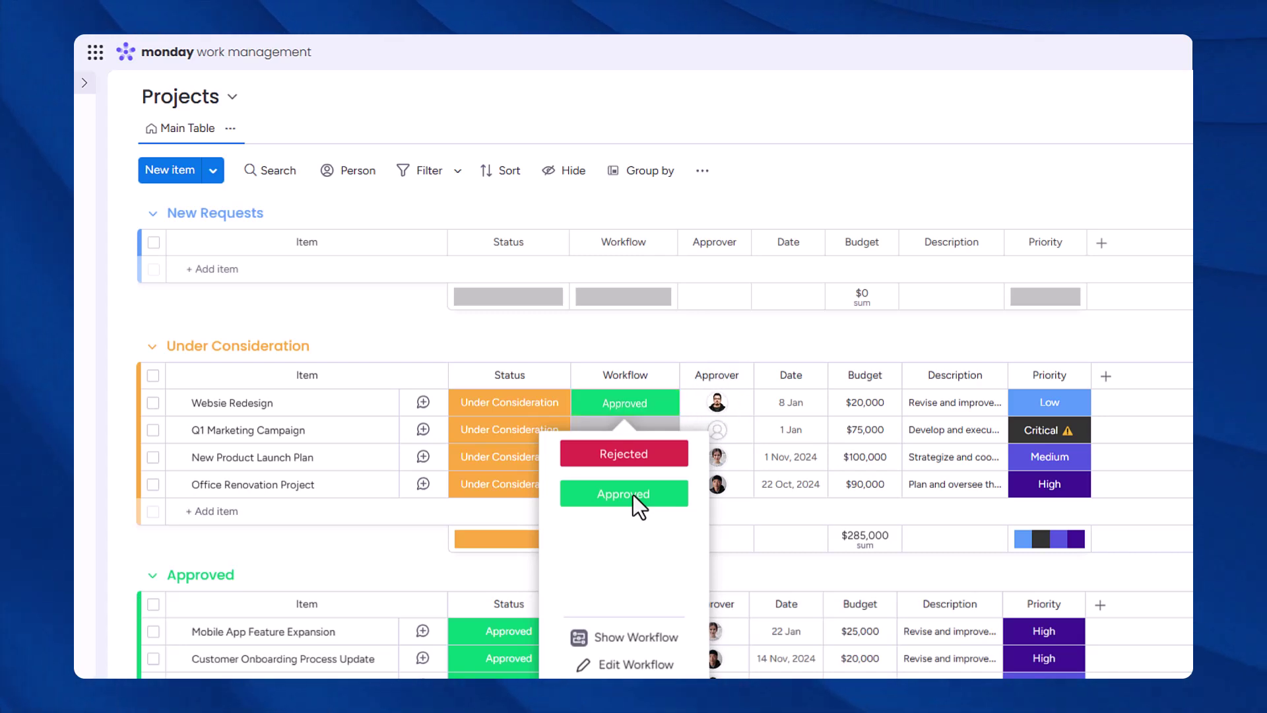
{"action": "left_click", "coordinate": [464, 369]}
{"action": "left_click", "coordinate": [84, 84]}
Step: Search the Template center for 'workflow' from the workspace add menu
{"action": "left_click", "coordinate": [282, 229]}
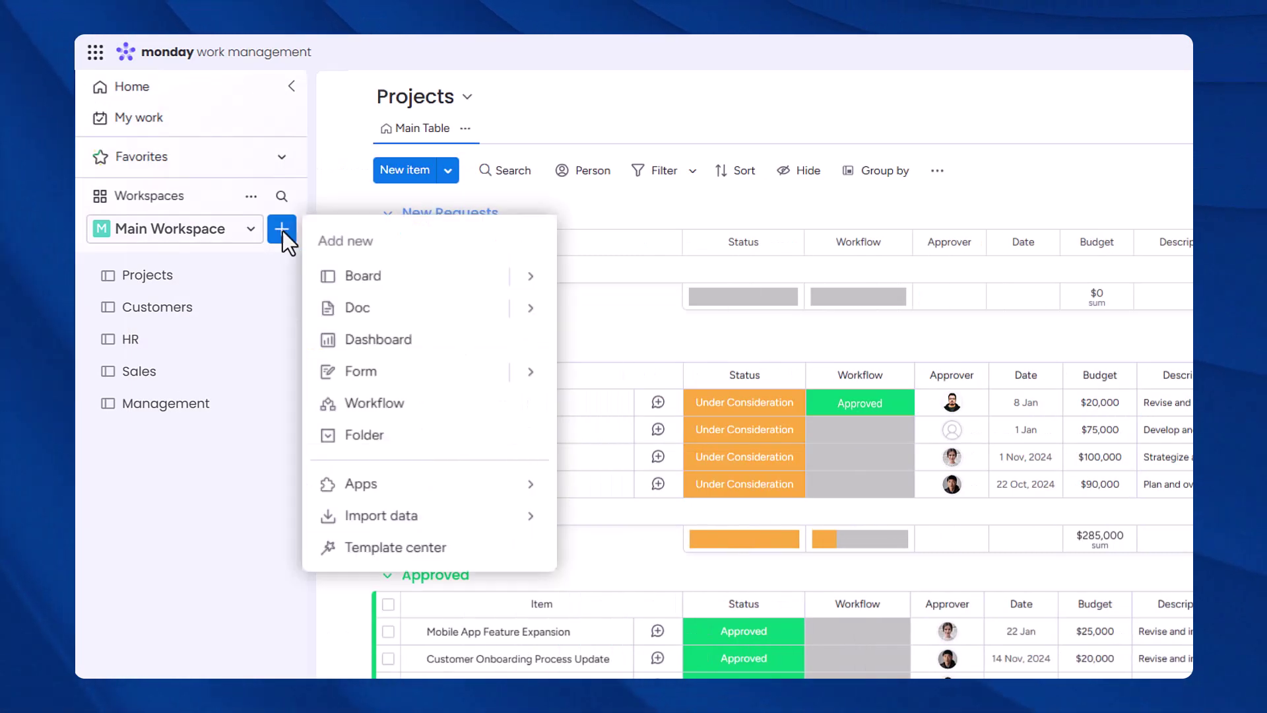
{"action": "left_click", "coordinate": [441, 549]}
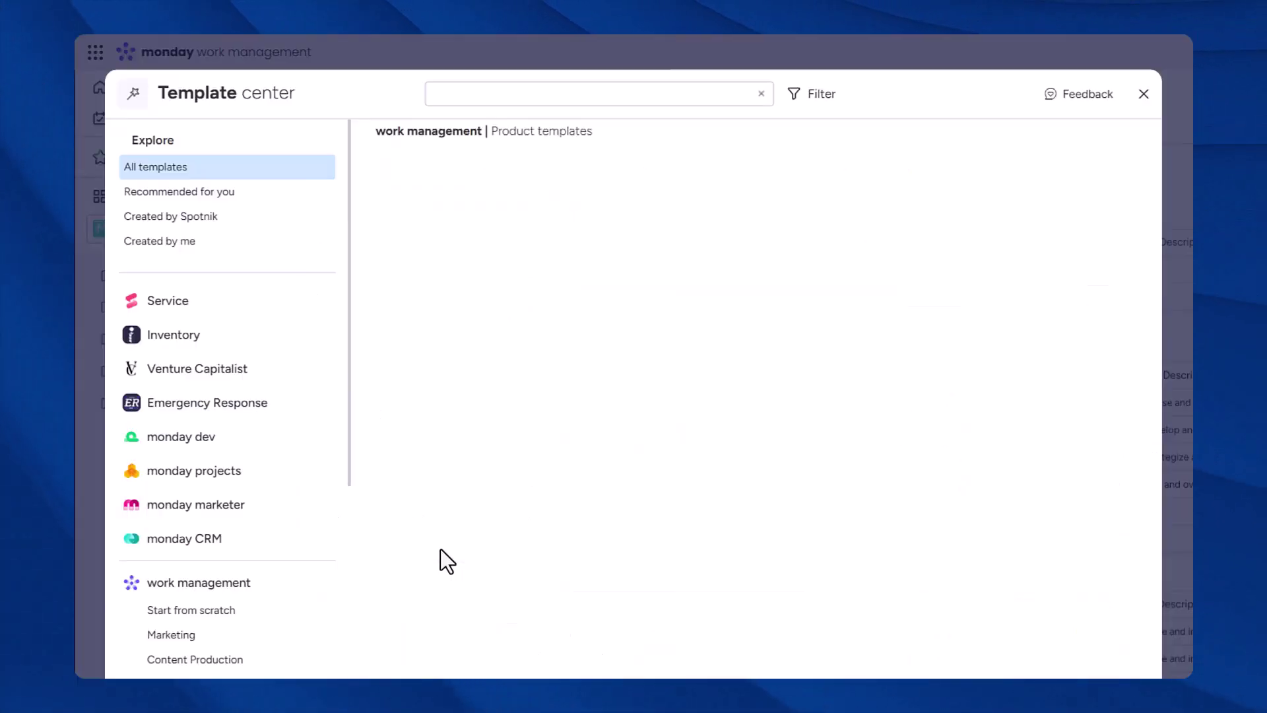
{"action": "type", "text": "workflow"}
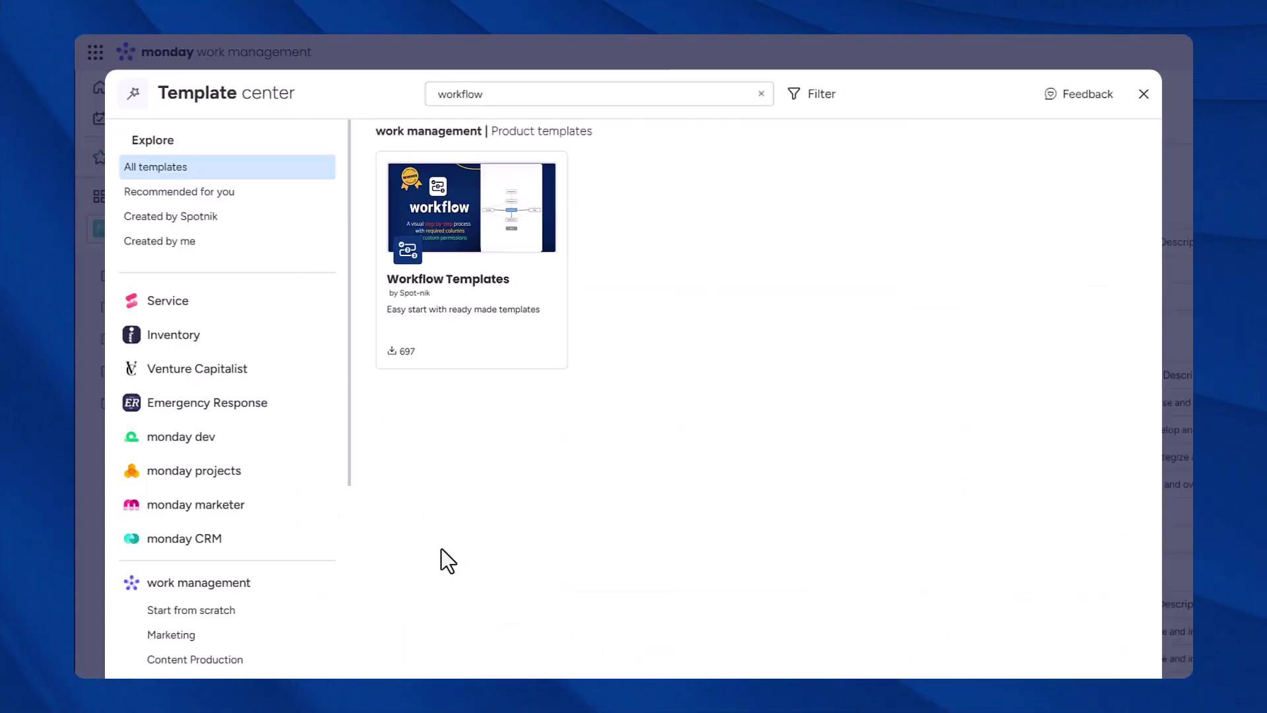